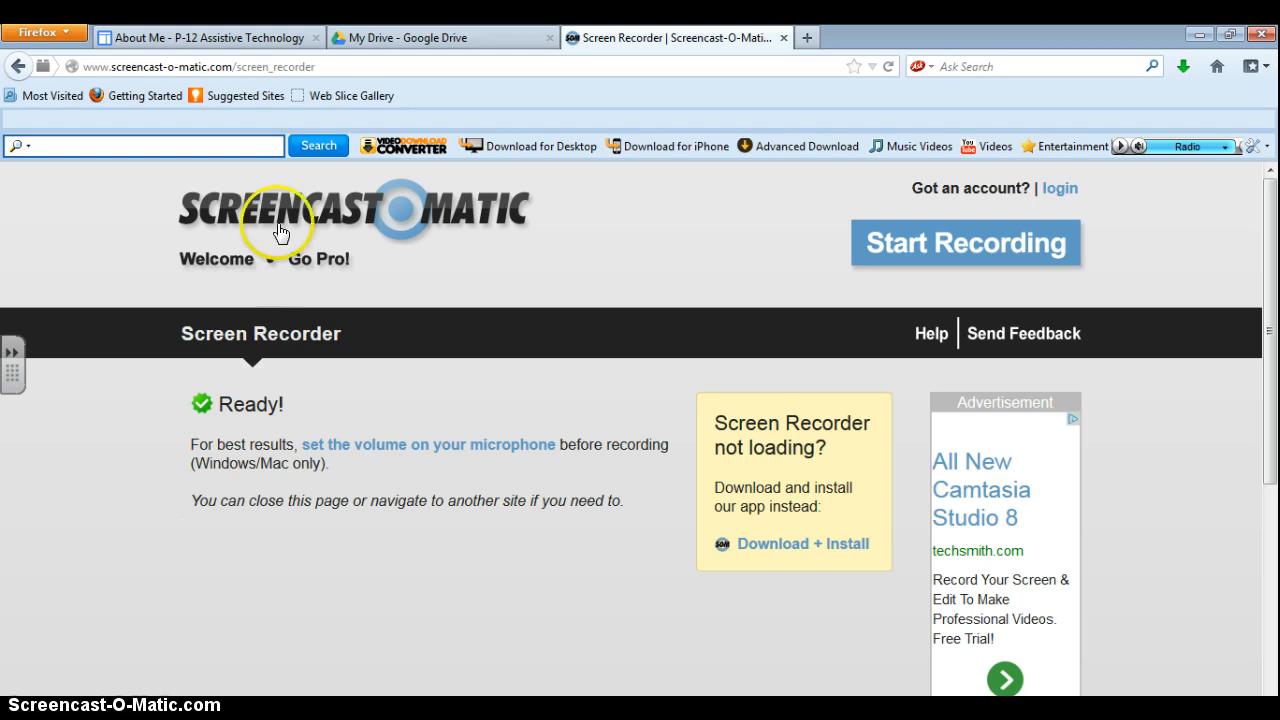
Switch to Google Drive and create a new form
click(436, 44)
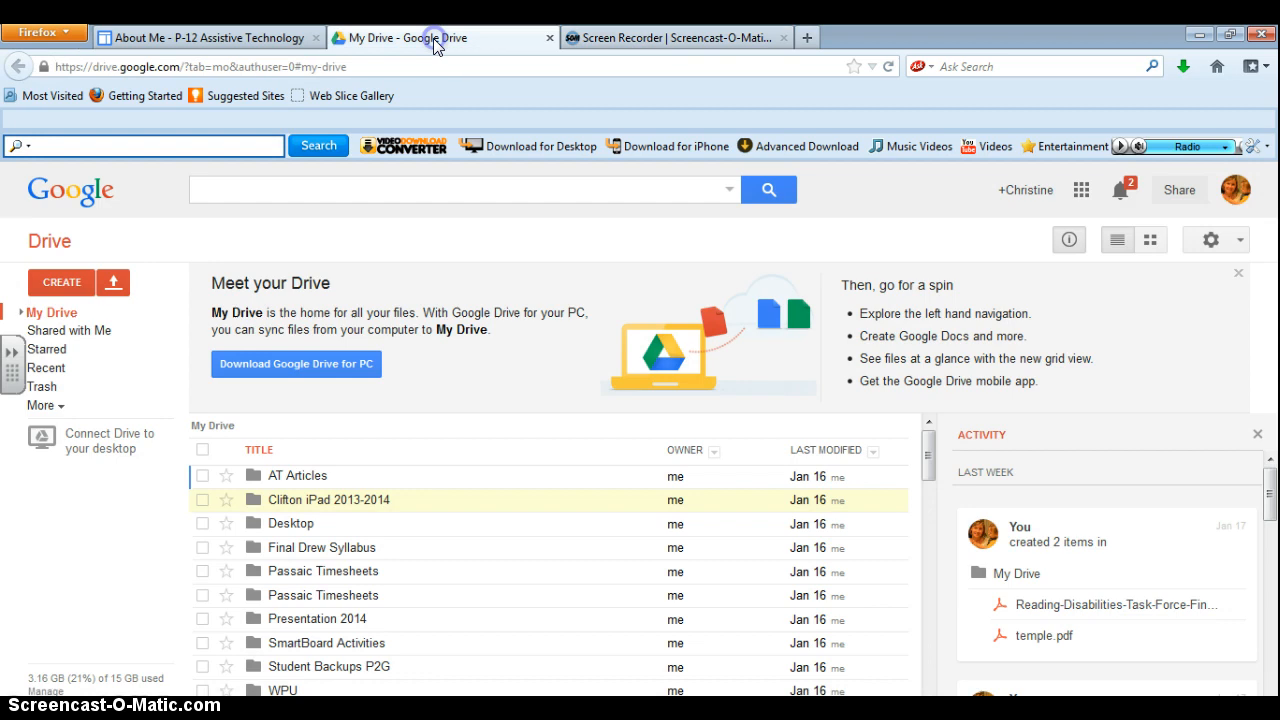
click(62, 282)
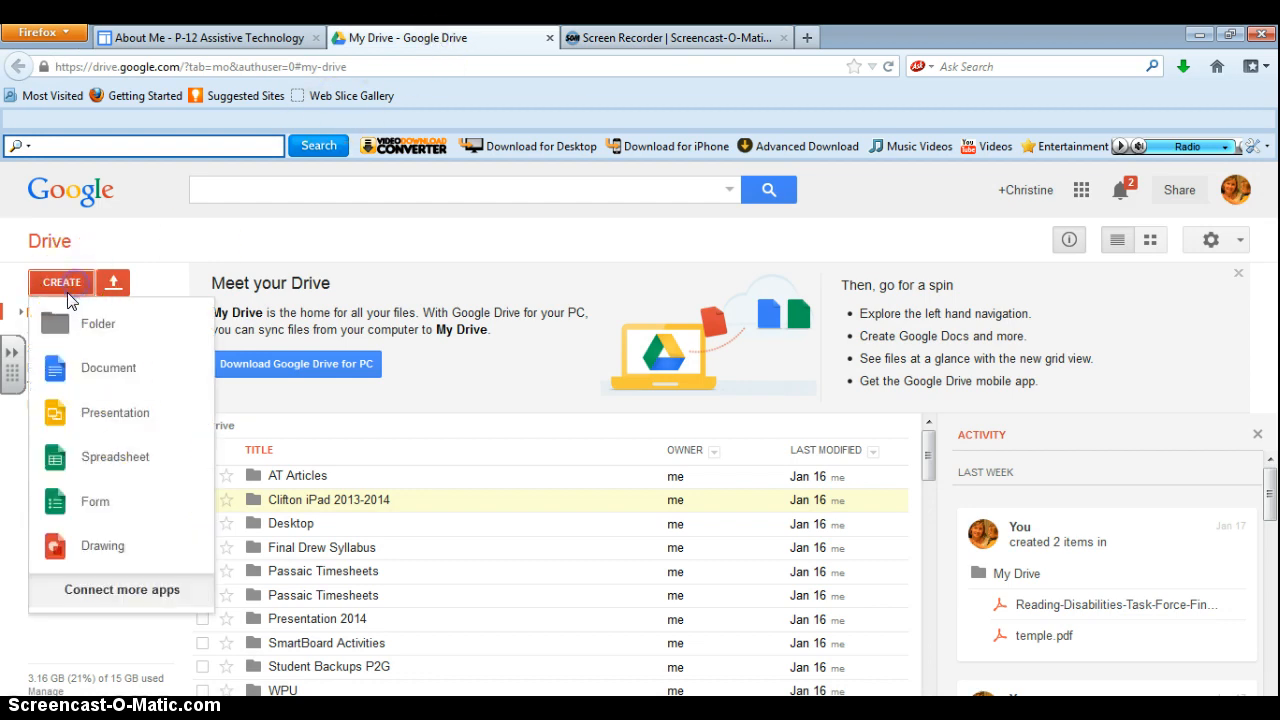
click(88, 512)
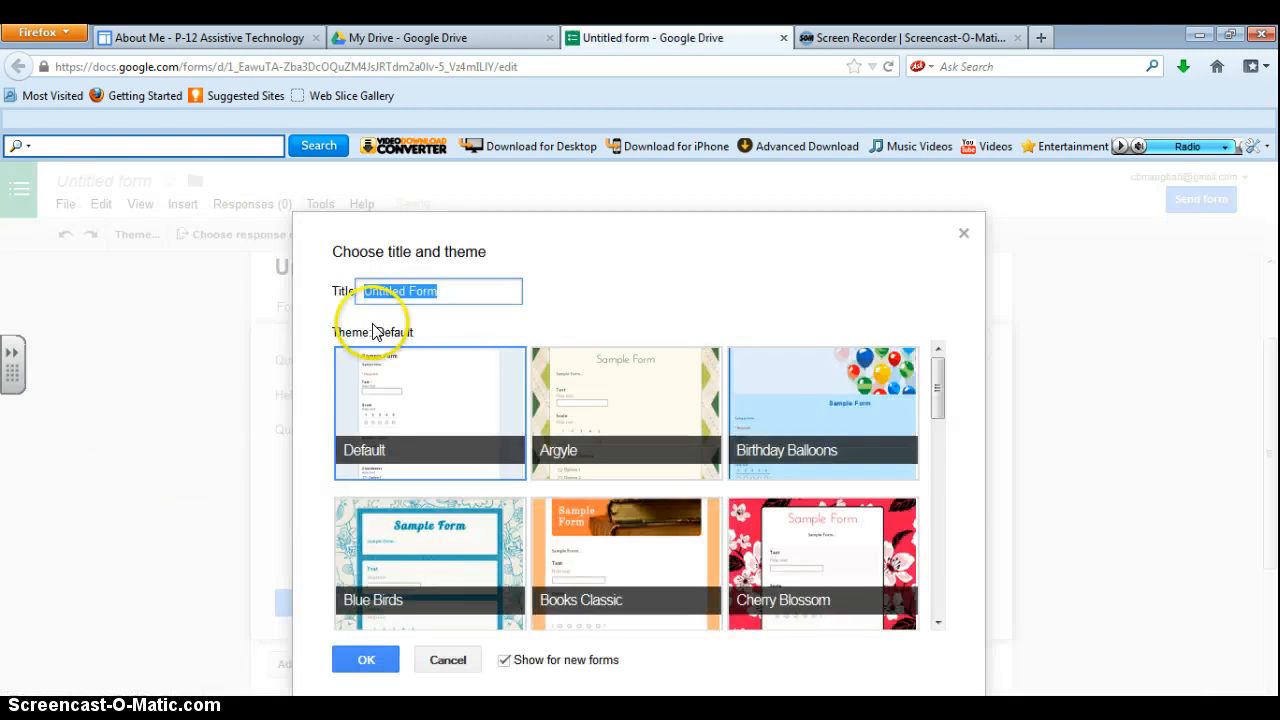
Title the new form "Solar System 2" and apply the Argyle theme
click(375, 294)
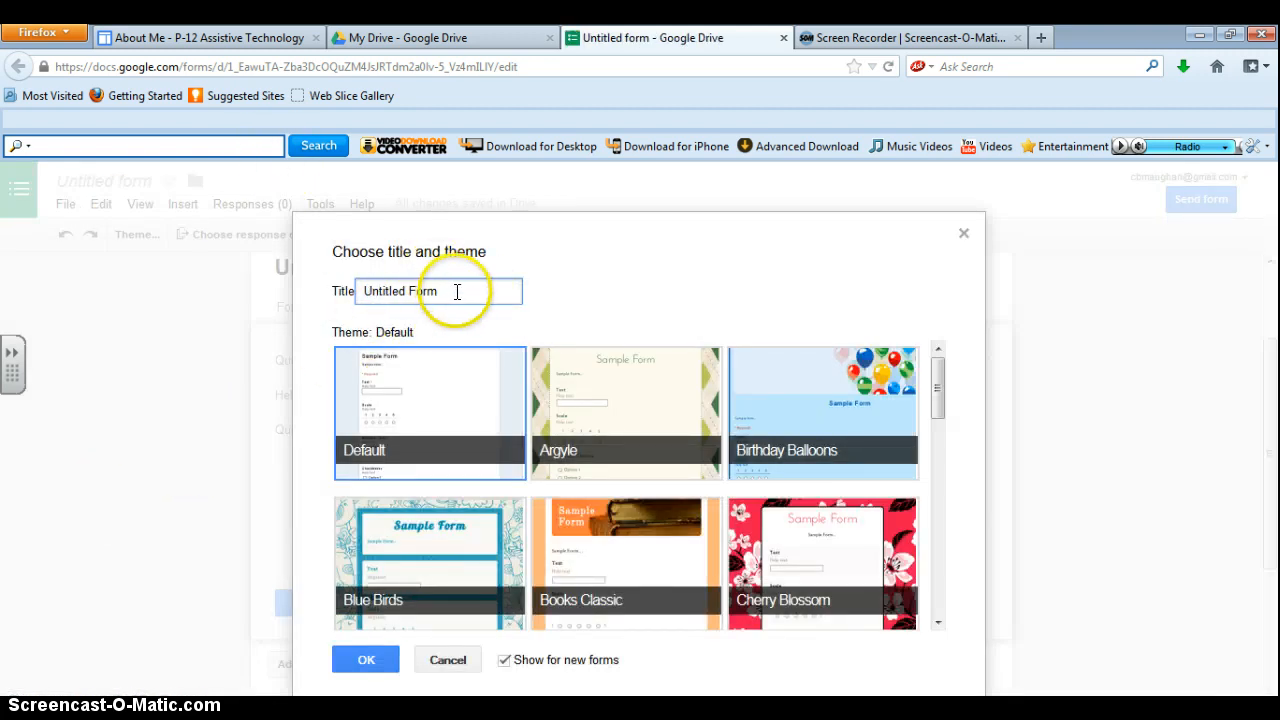
drag(457, 294, 322, 289)
text(Solar System 2)
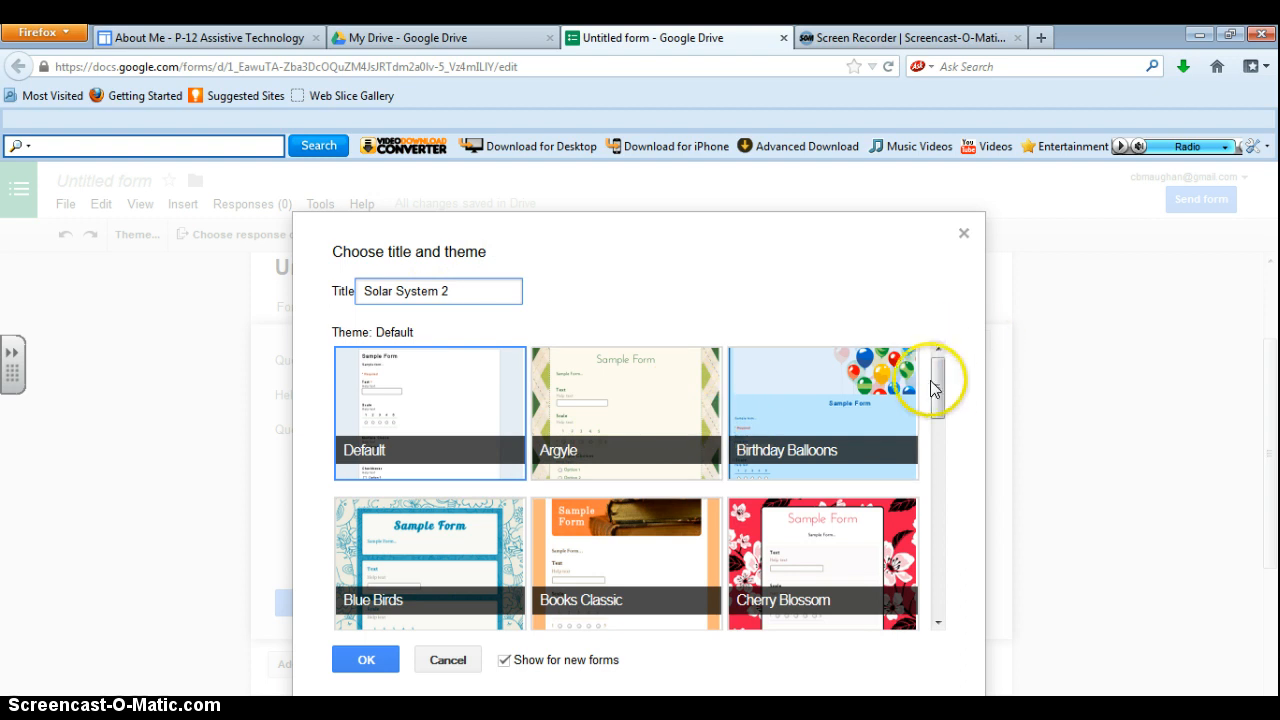
drag(940, 400, 952, 370)
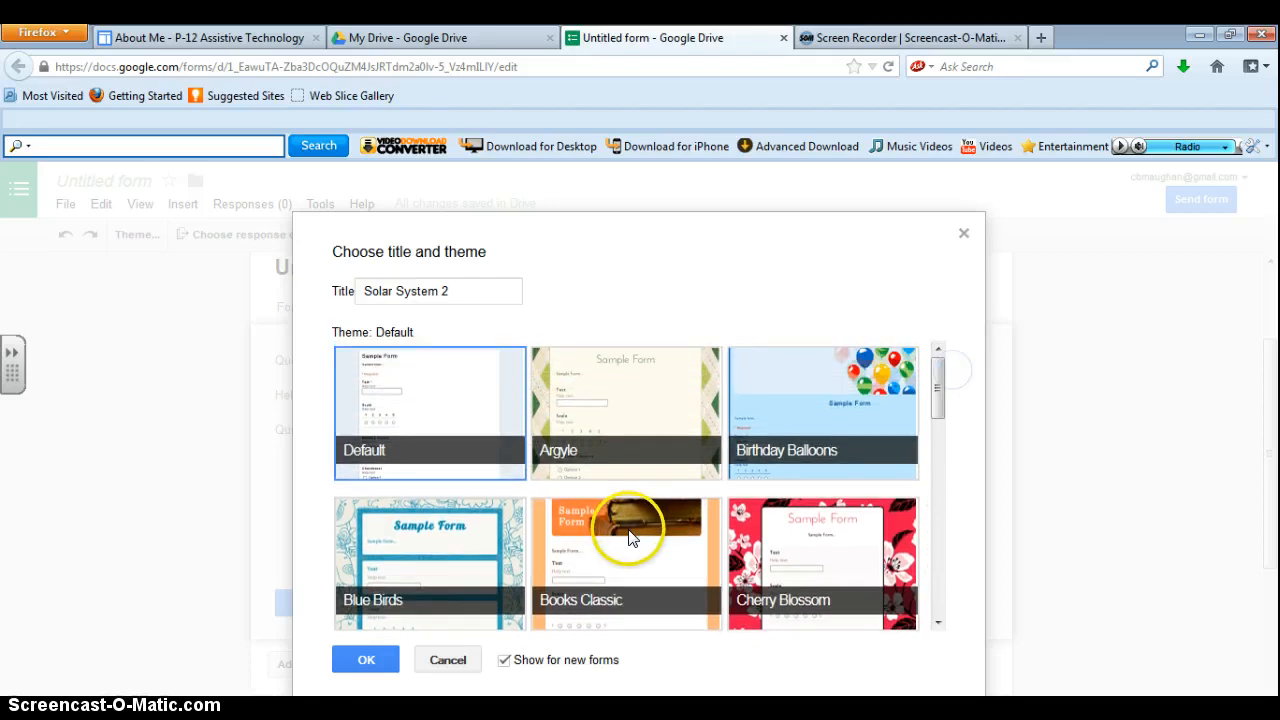
click(540, 412)
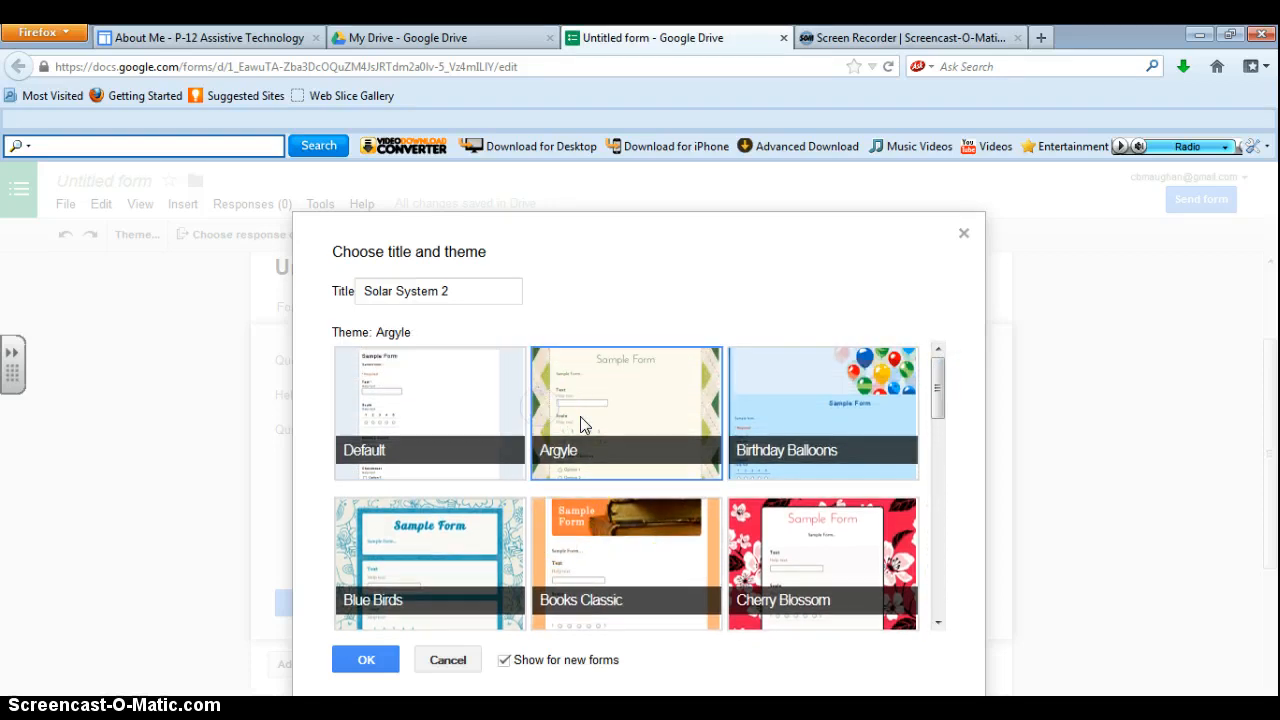
scroll(650, 485, down, 1)
click(366, 664)
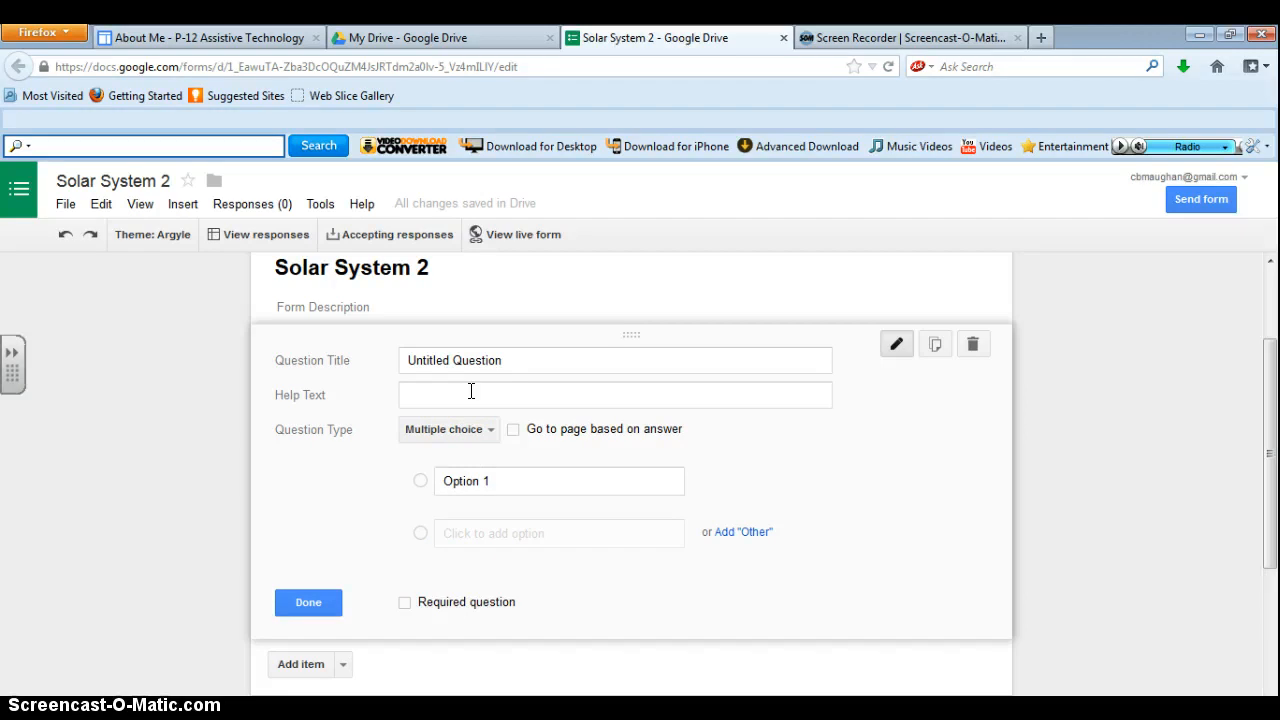
Set the first question's type to Text
scroll(471, 391, up, 1)
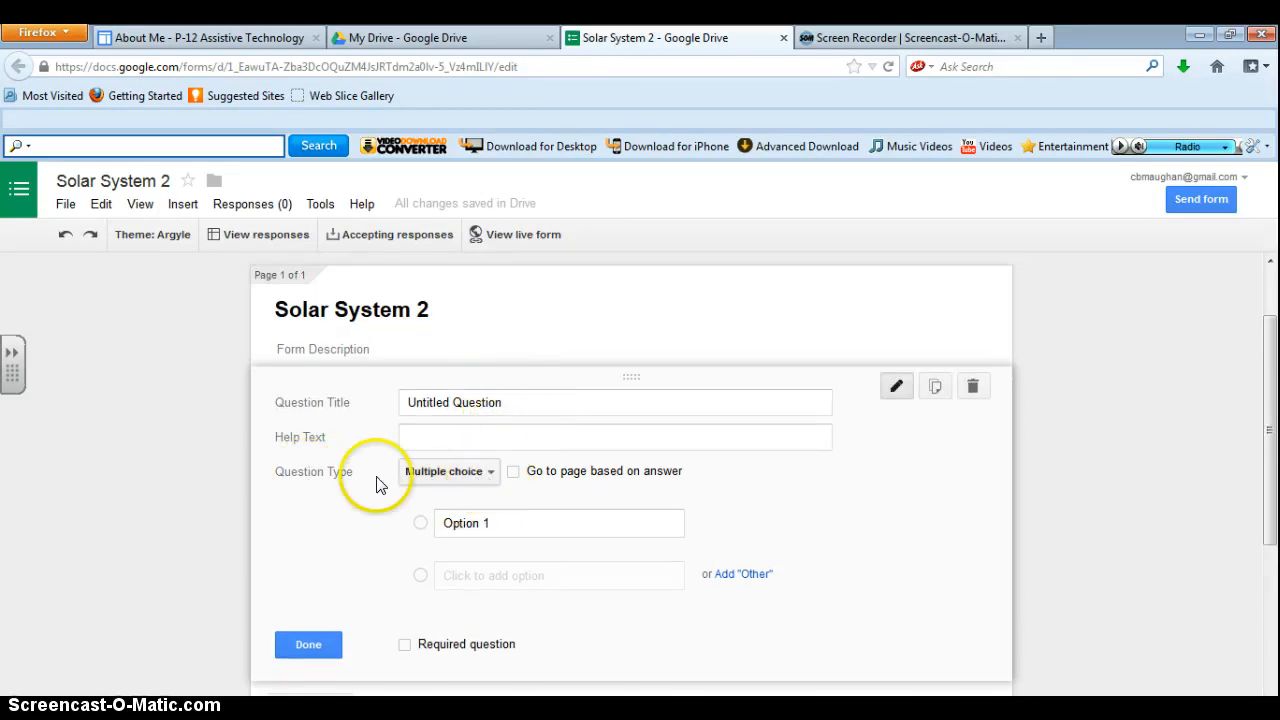
click(492, 478)
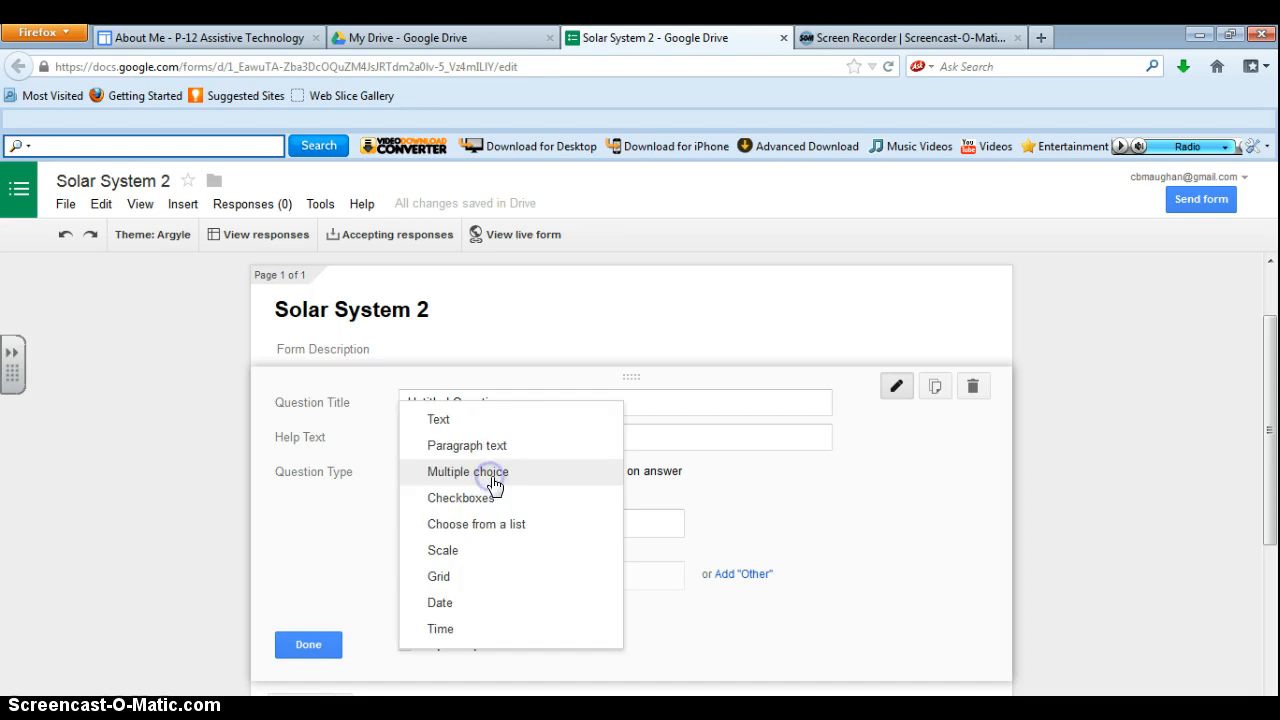
click(505, 452)
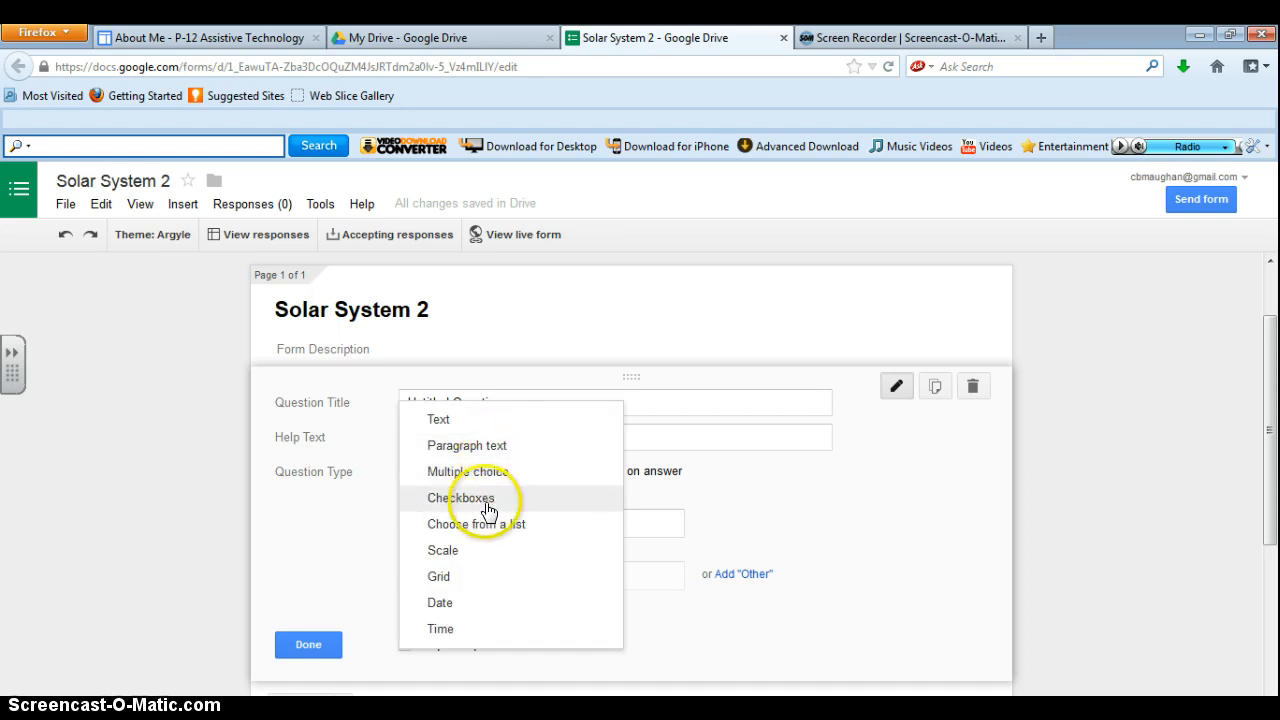
click(437, 421)
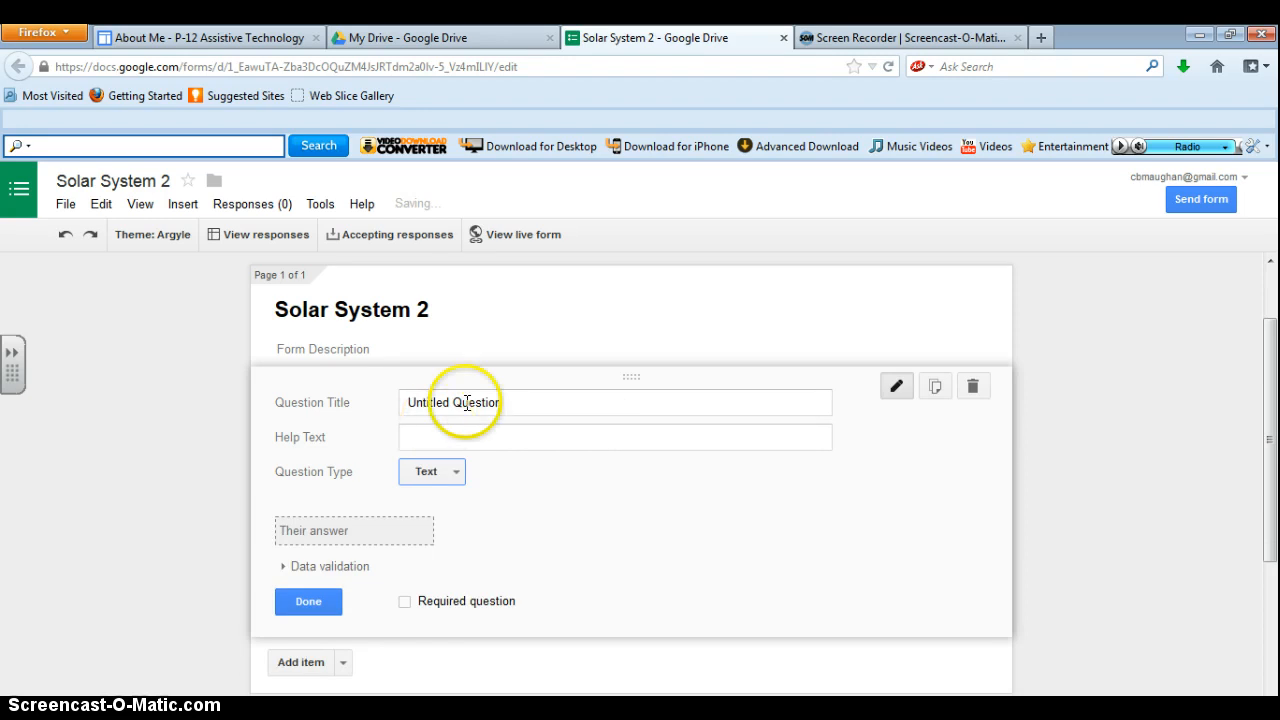
Title the text question "Name:", make it required and finish editing it
click(518, 401)
drag(518, 401, 369, 400)
key(Home)
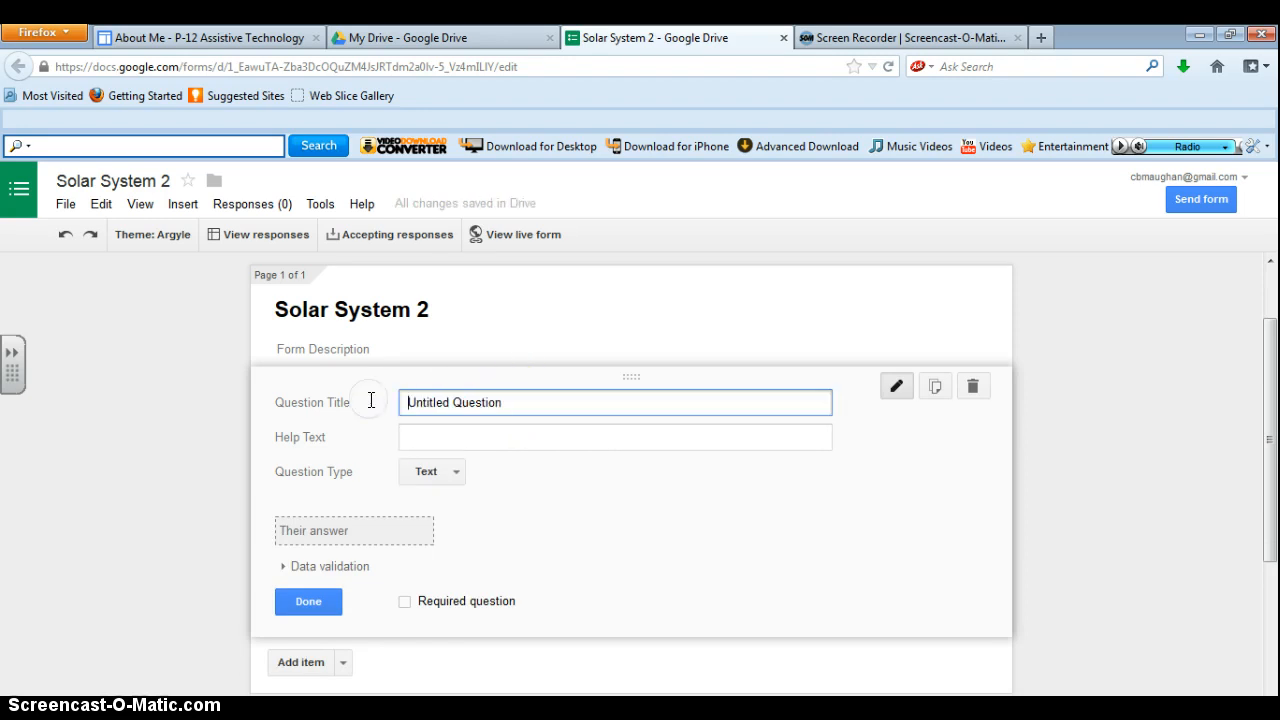
text(name)
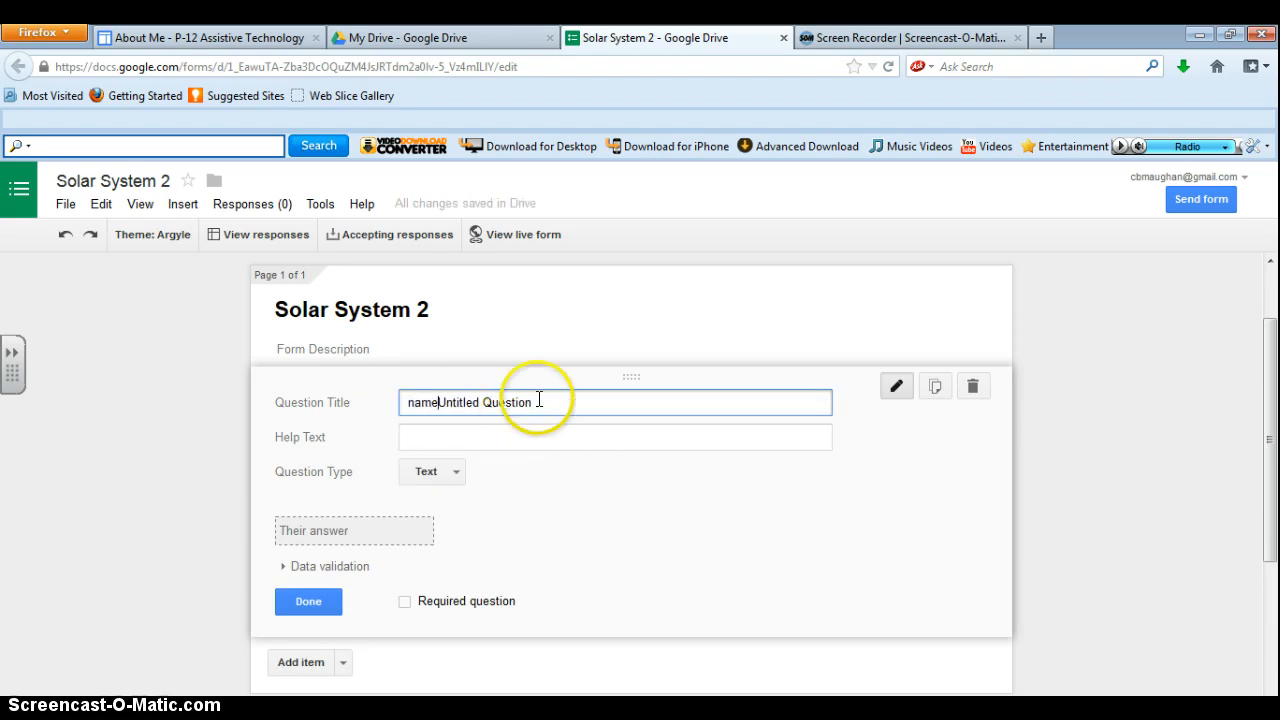
drag(523, 399, 323, 374)
text(Name)
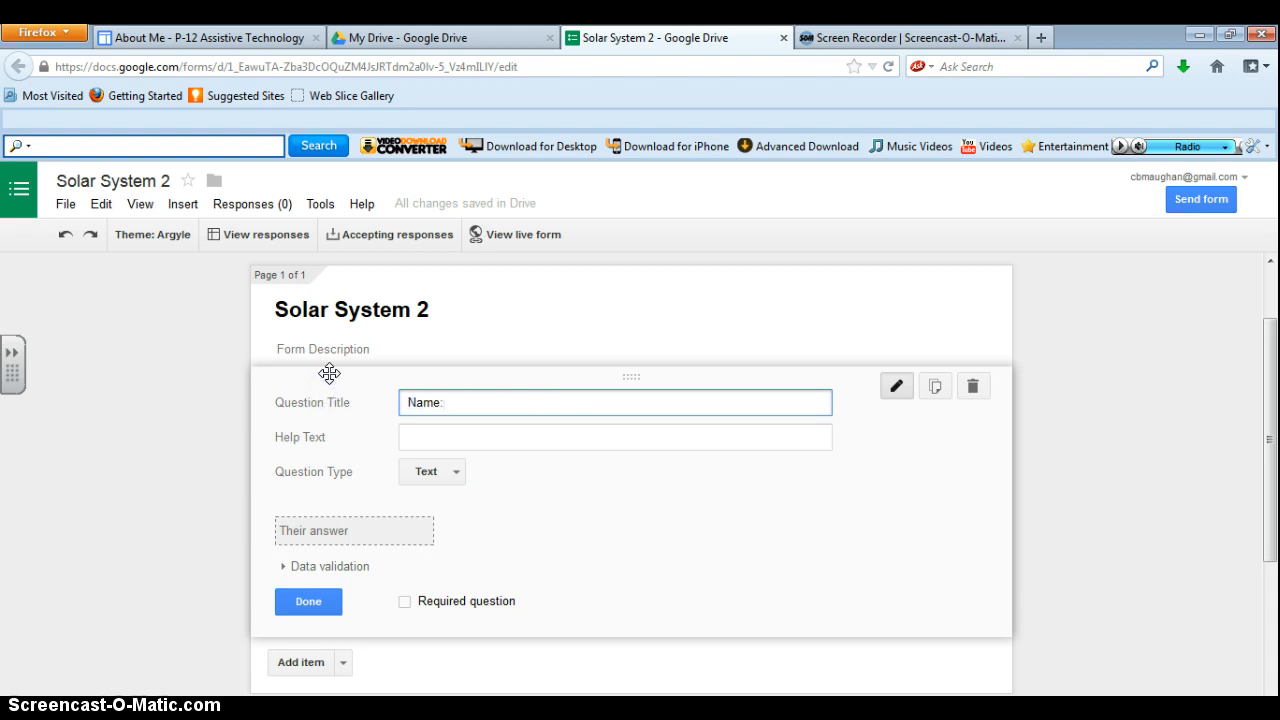
text(:)
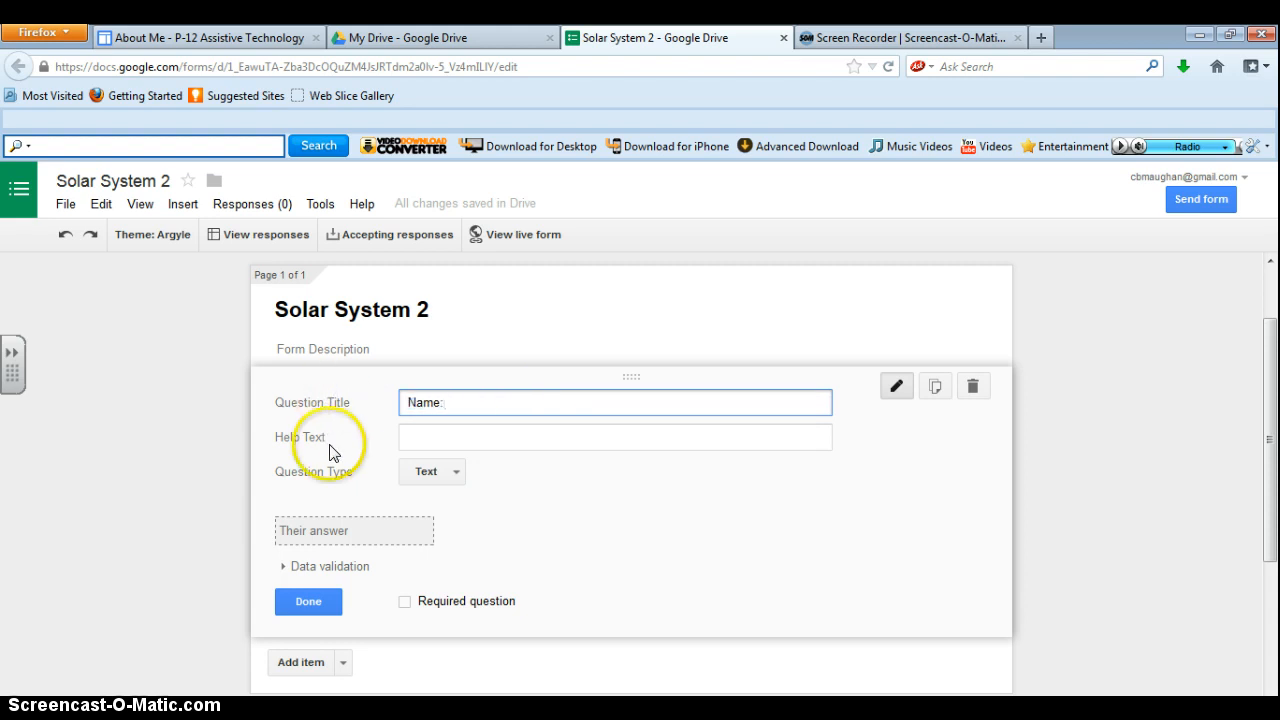
click(407, 605)
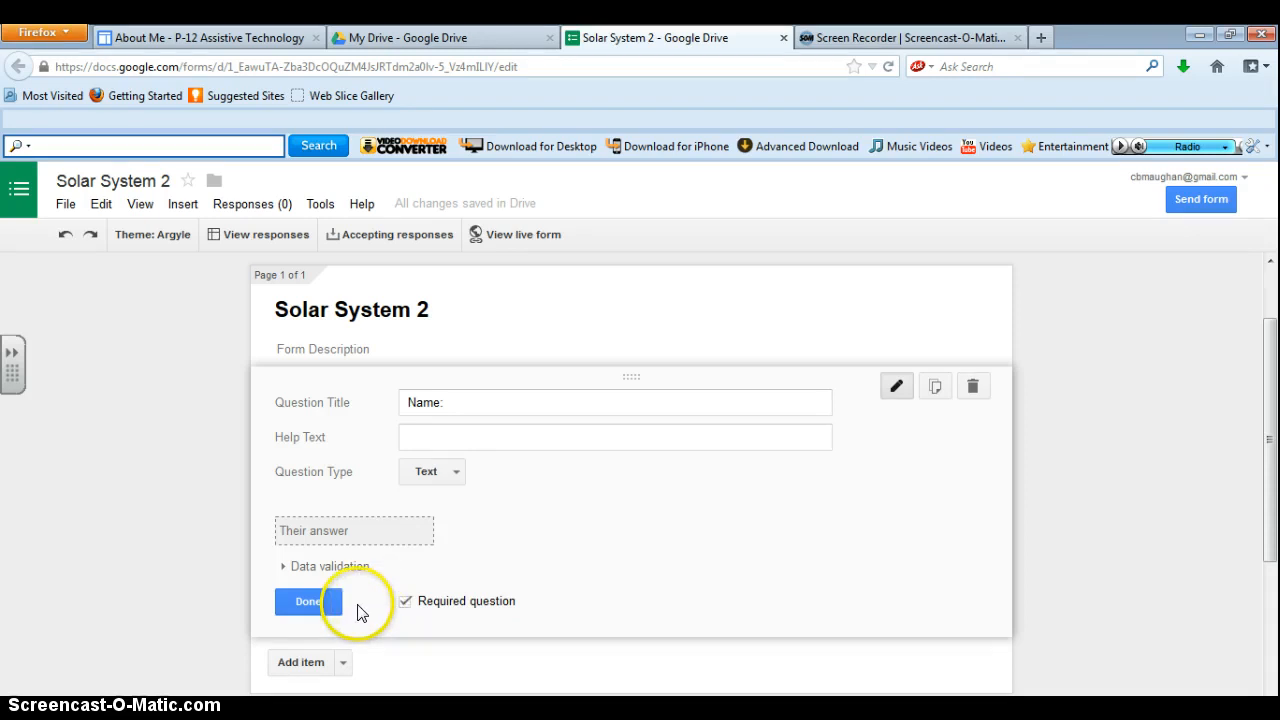
click(305, 602)
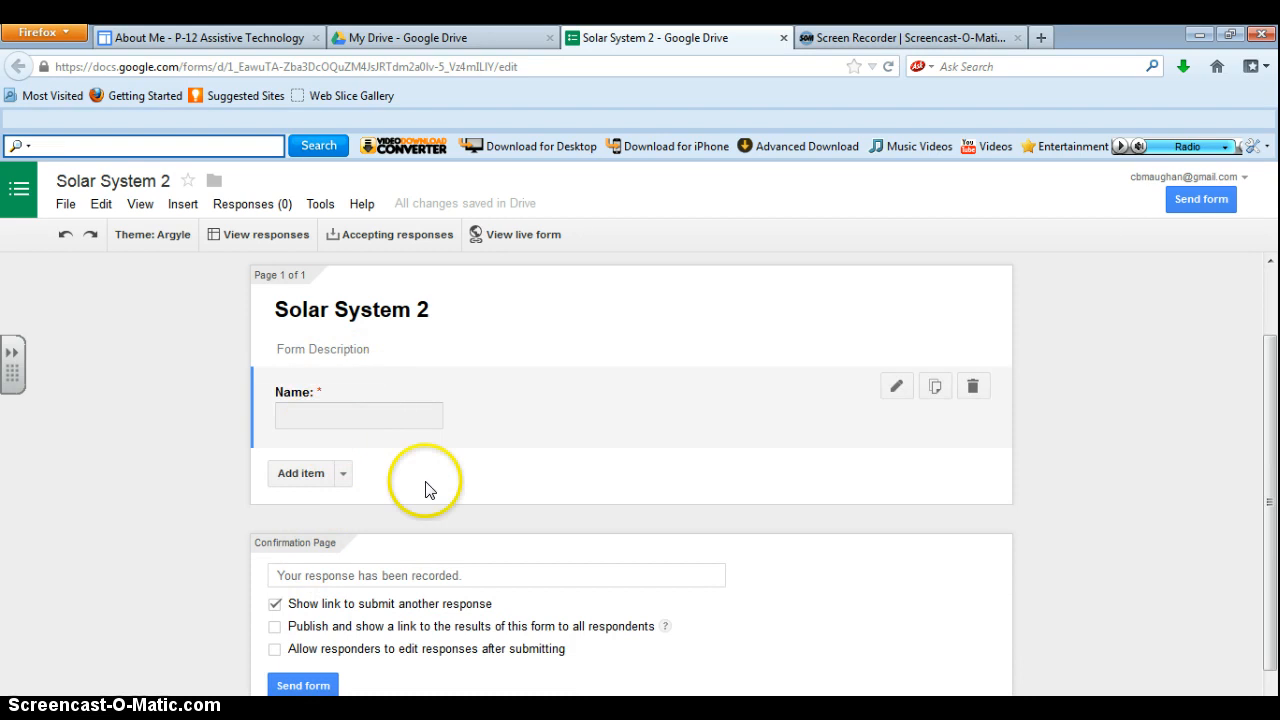
Add a required date question below the name question, leaving its title blank
click(340, 477)
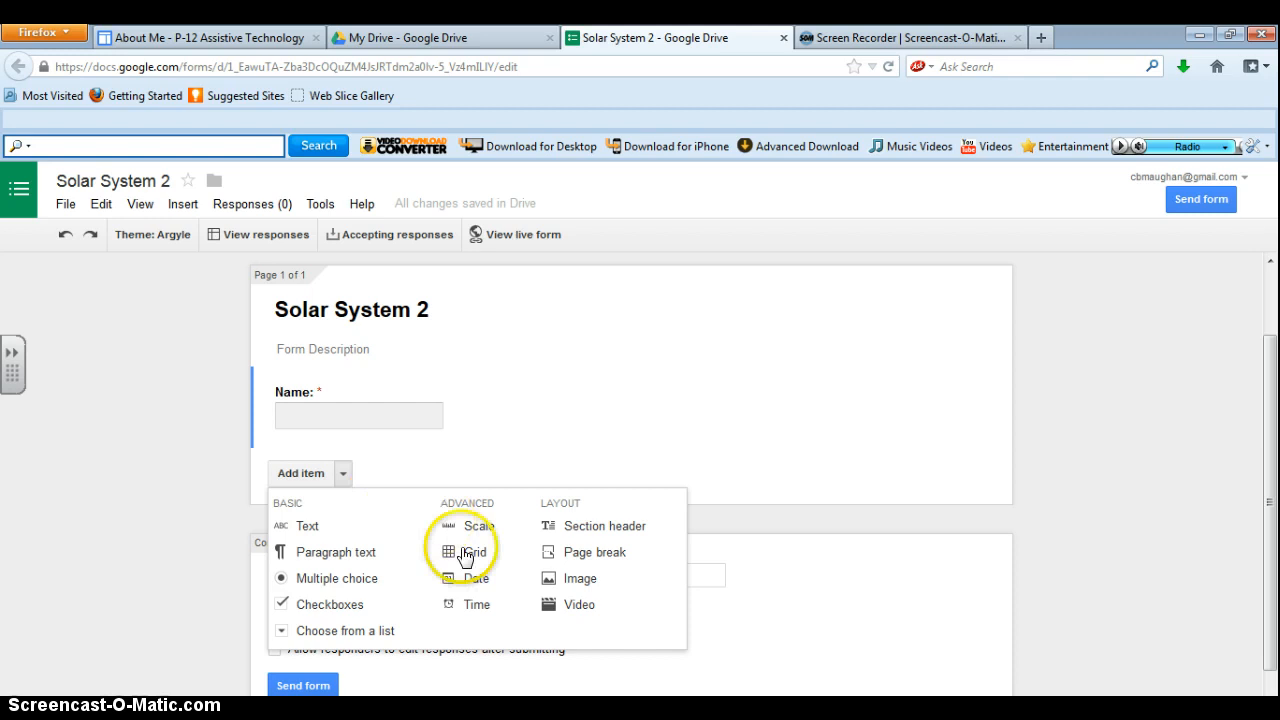
click(467, 583)
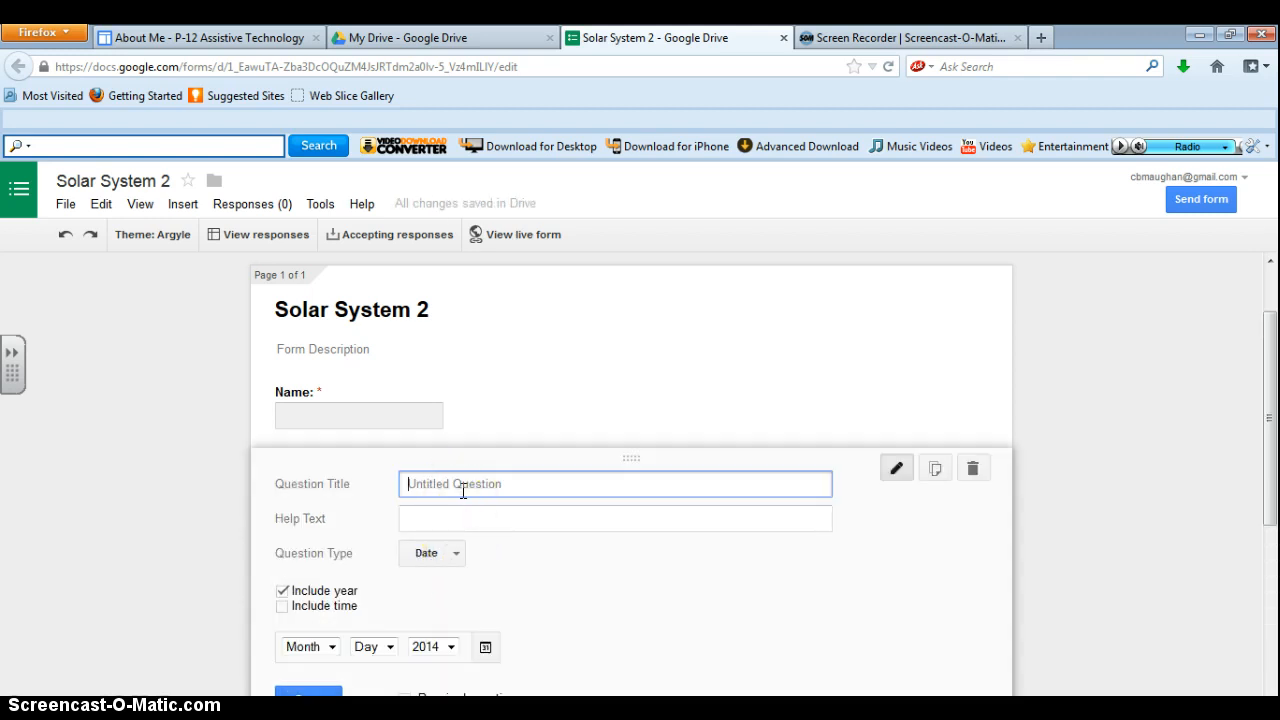
text(Da)
key(BackSpace)
key(BackSpace)
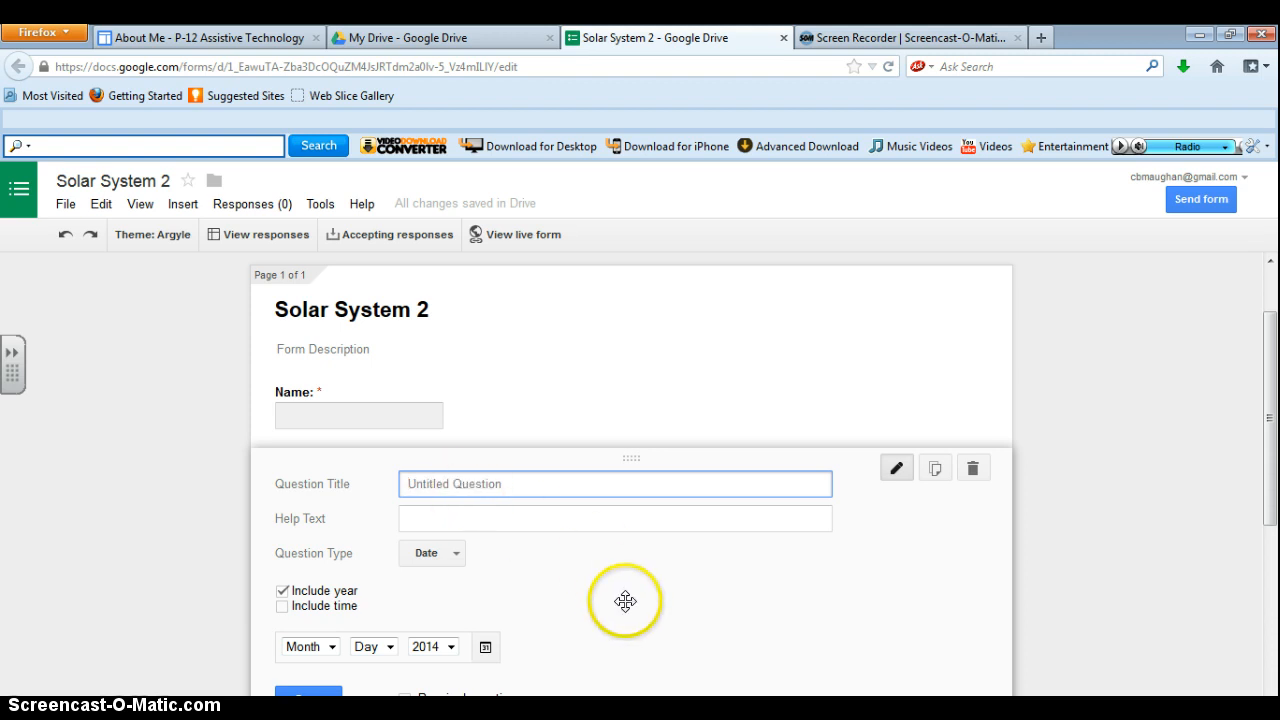
scroll(615, 596, down, 2)
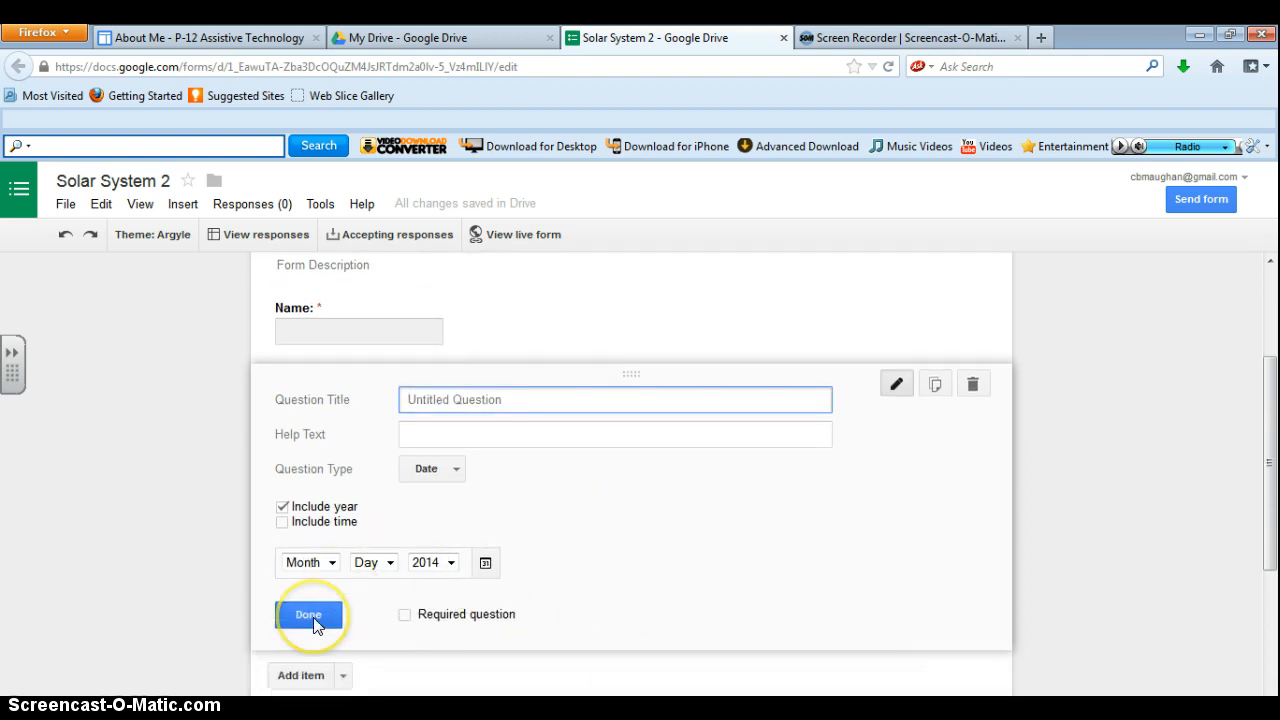
click(404, 614)
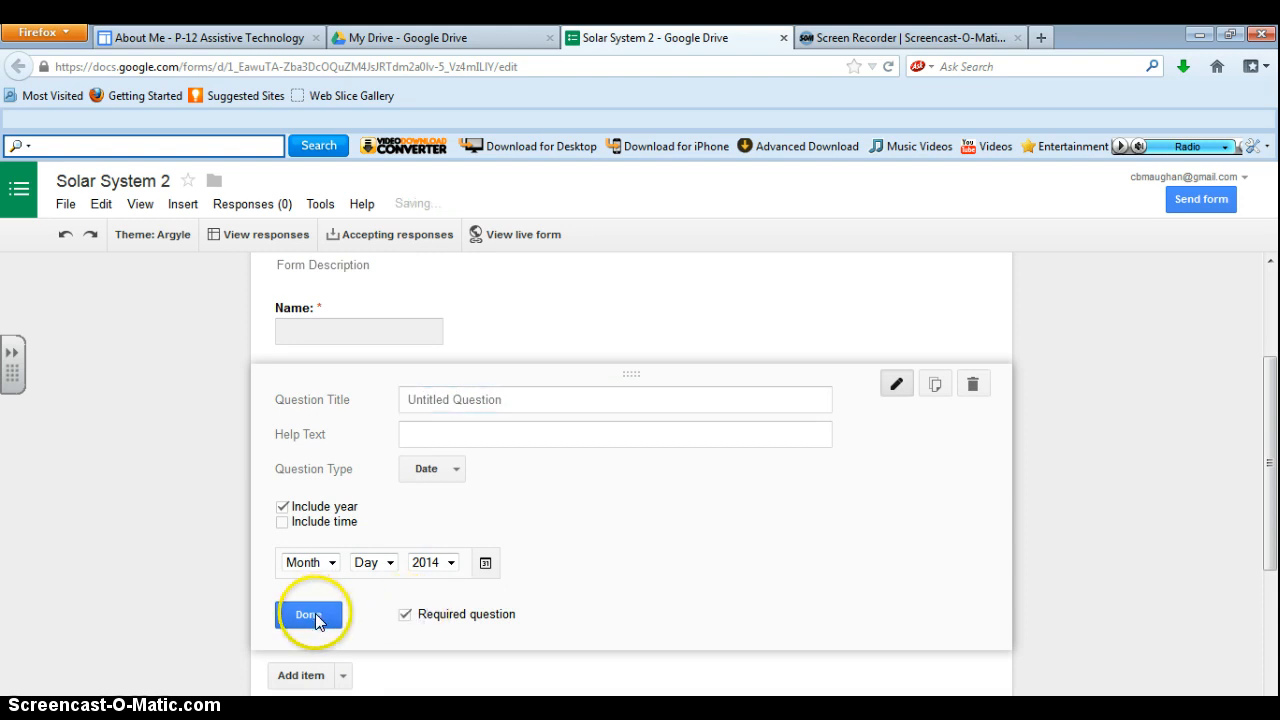
click(317, 612)
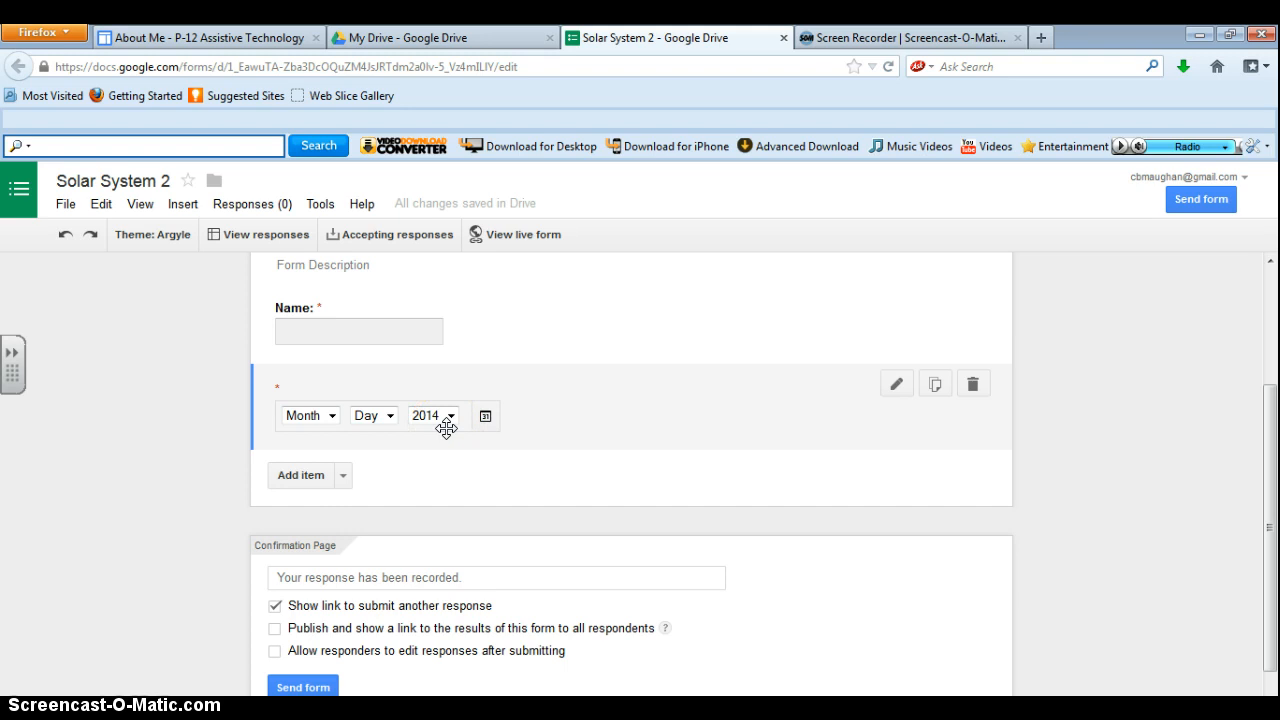
Add a multiple-choice question titled "What is the first planet in the solar system?"
click(343, 477)
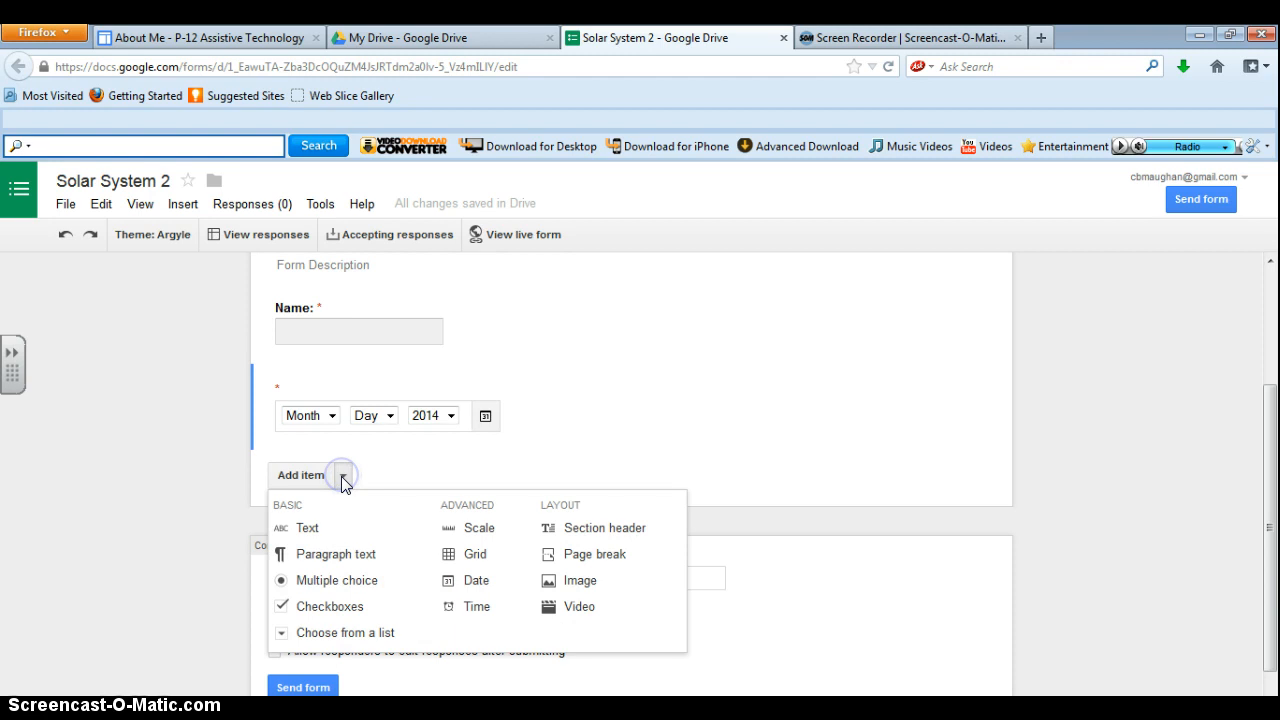
click(355, 581)
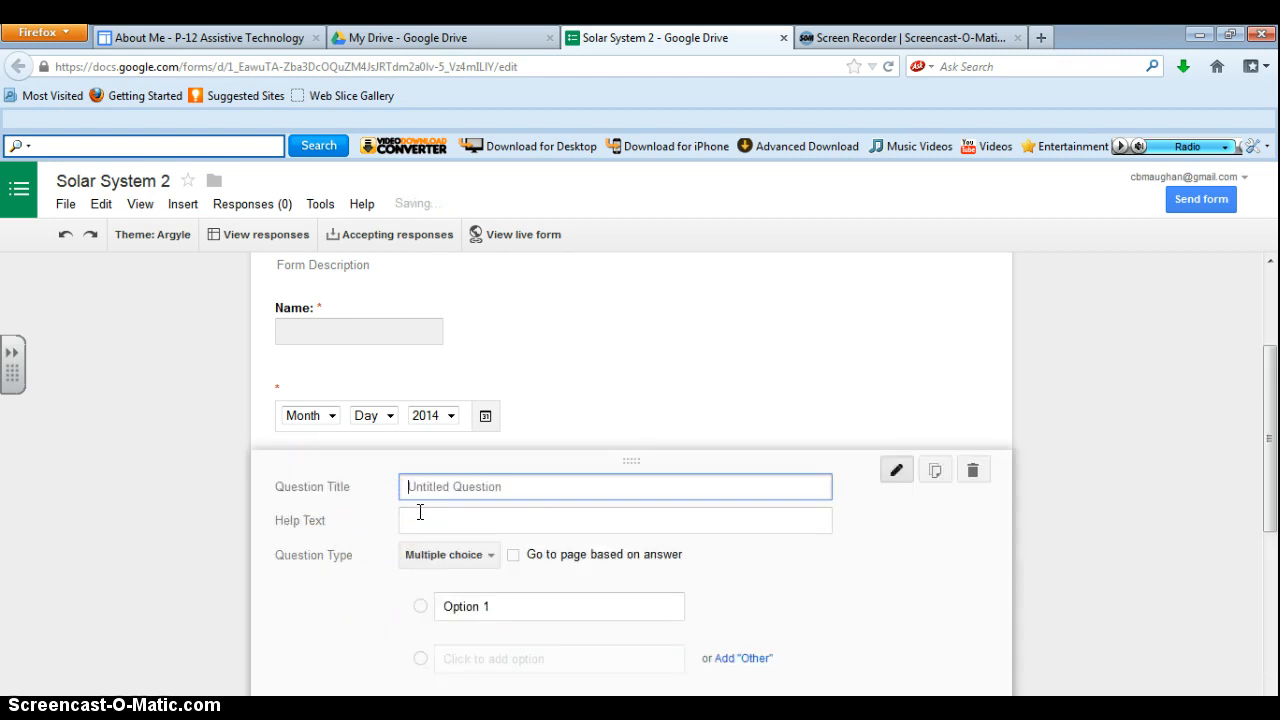
text(What is the first planet in the solar system?)
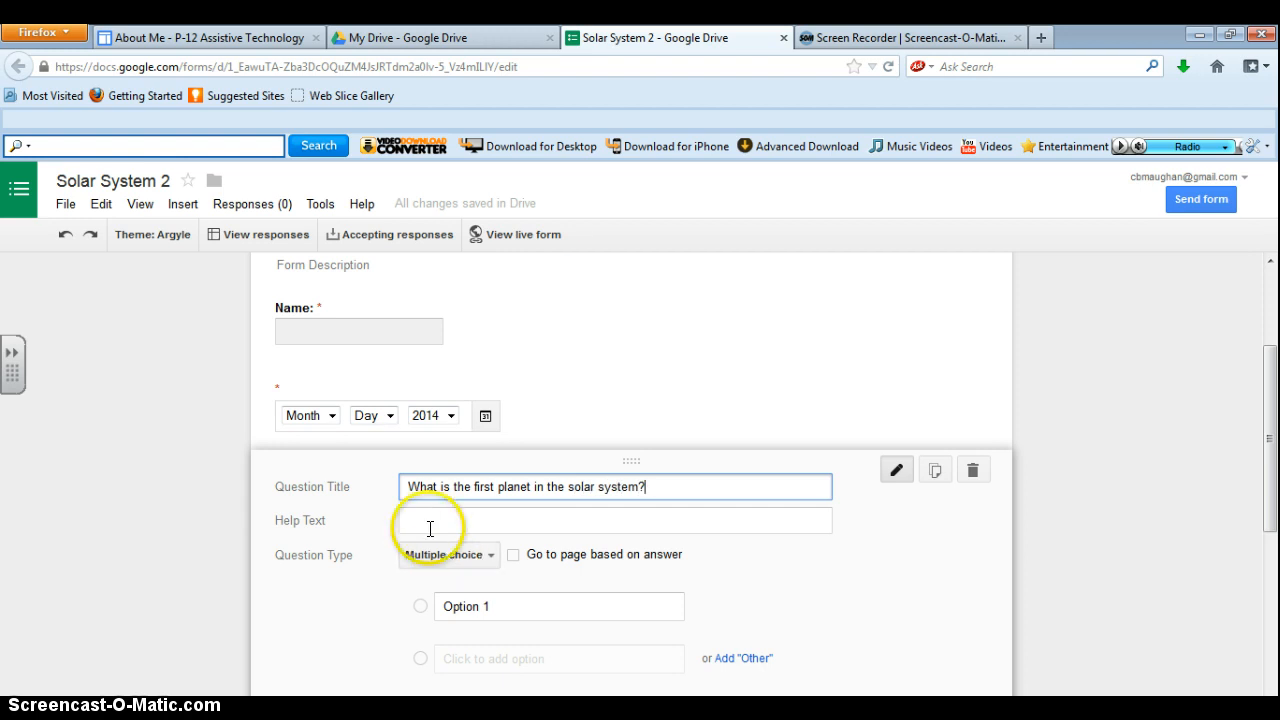
Give the first-planet question the answer options "Mars", "Venus", "Mercury" and "None of the above"
scroll(651, 569, down, 2)
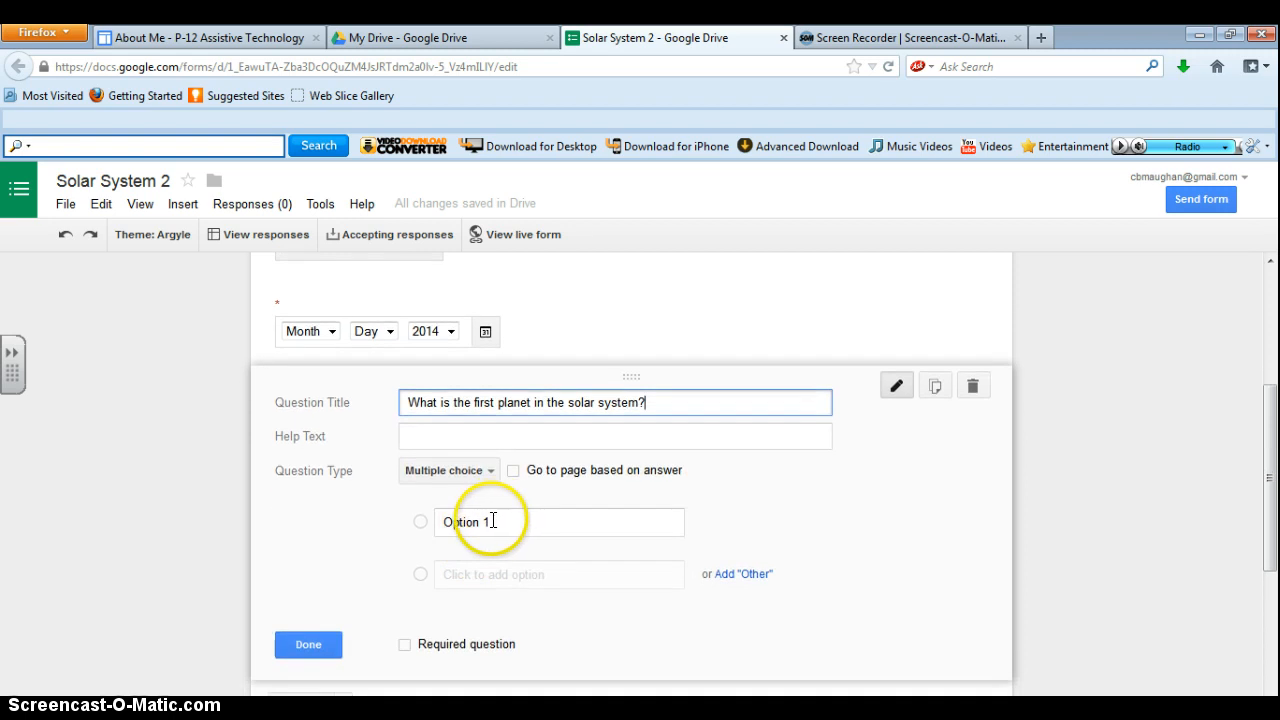
click(498, 523)
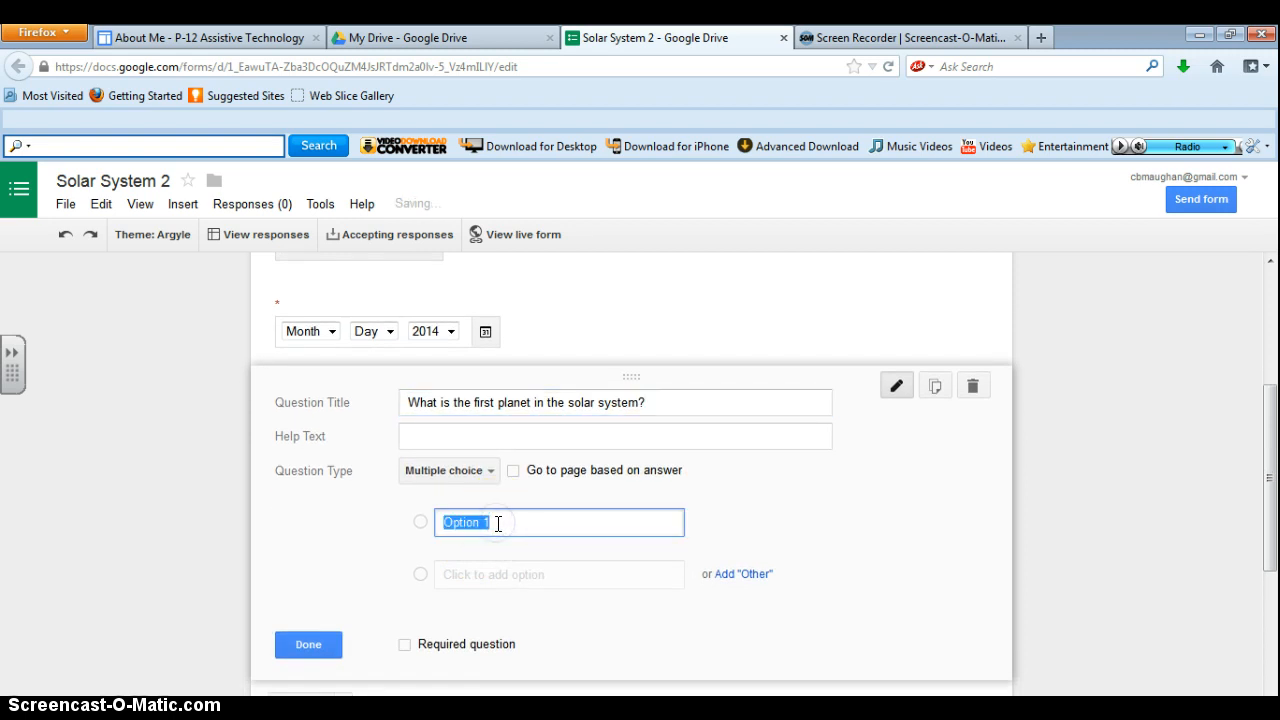
text(Mars)
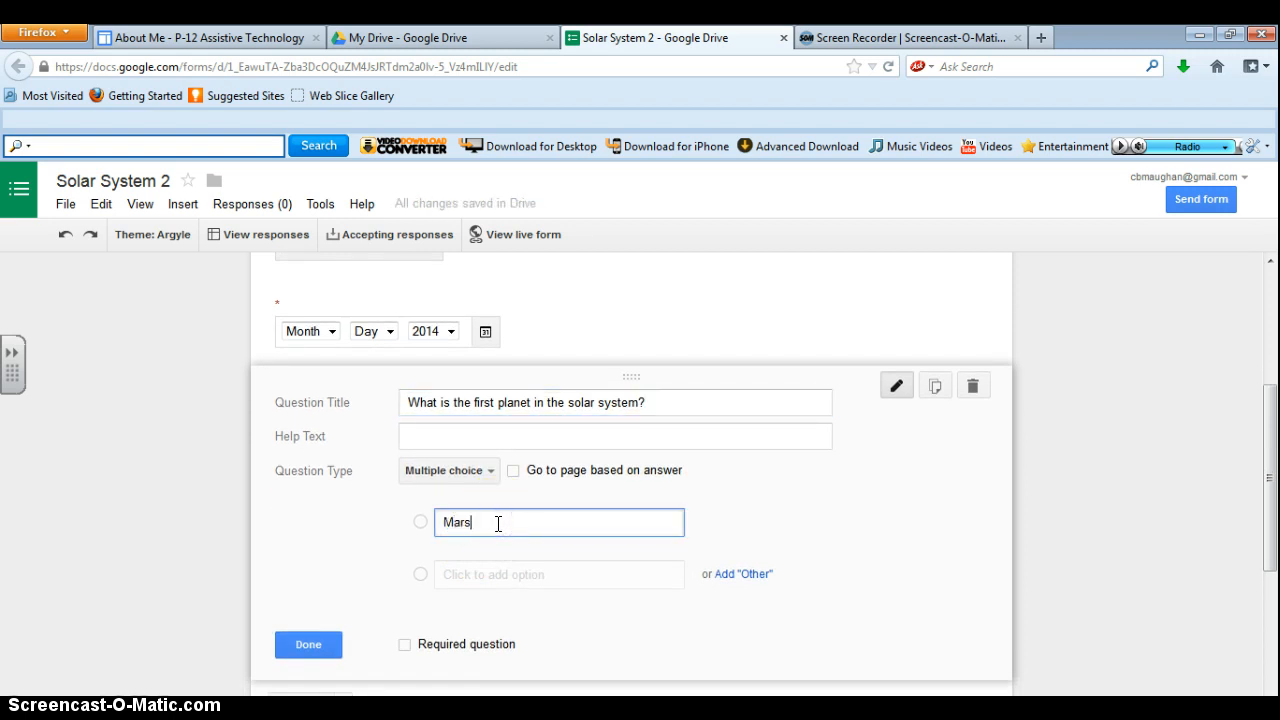
click(594, 575)
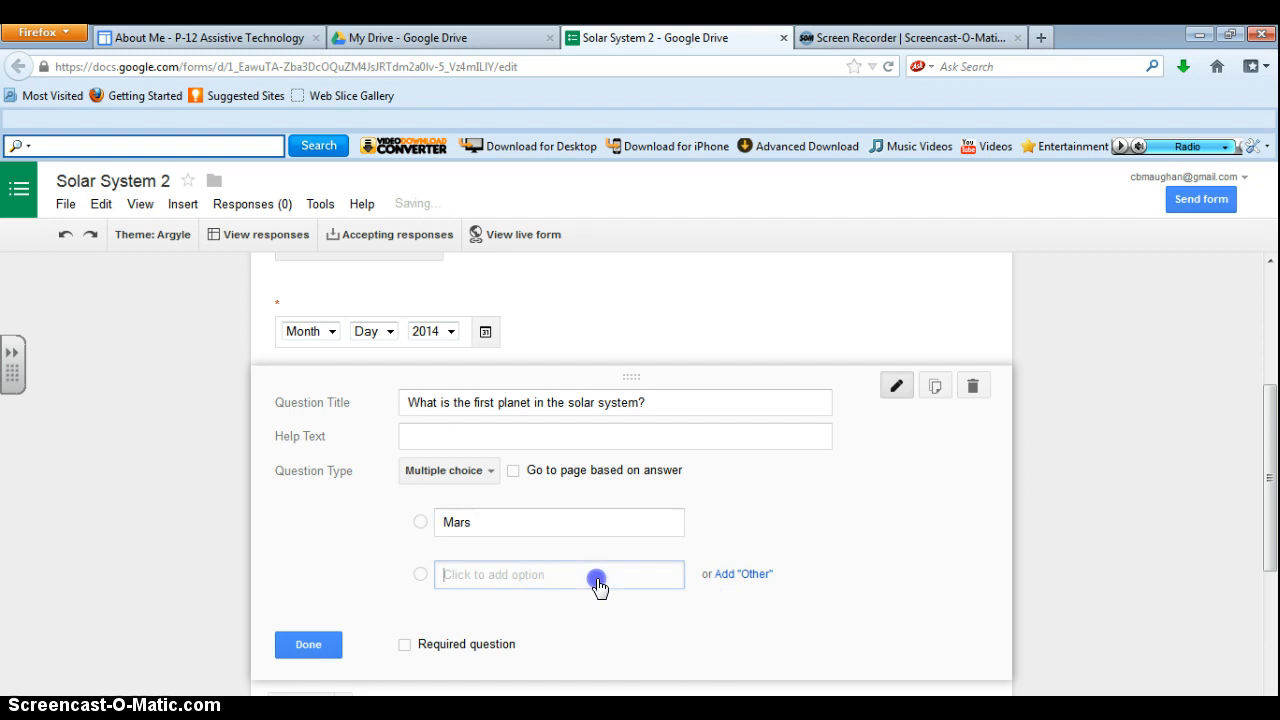
text(V)
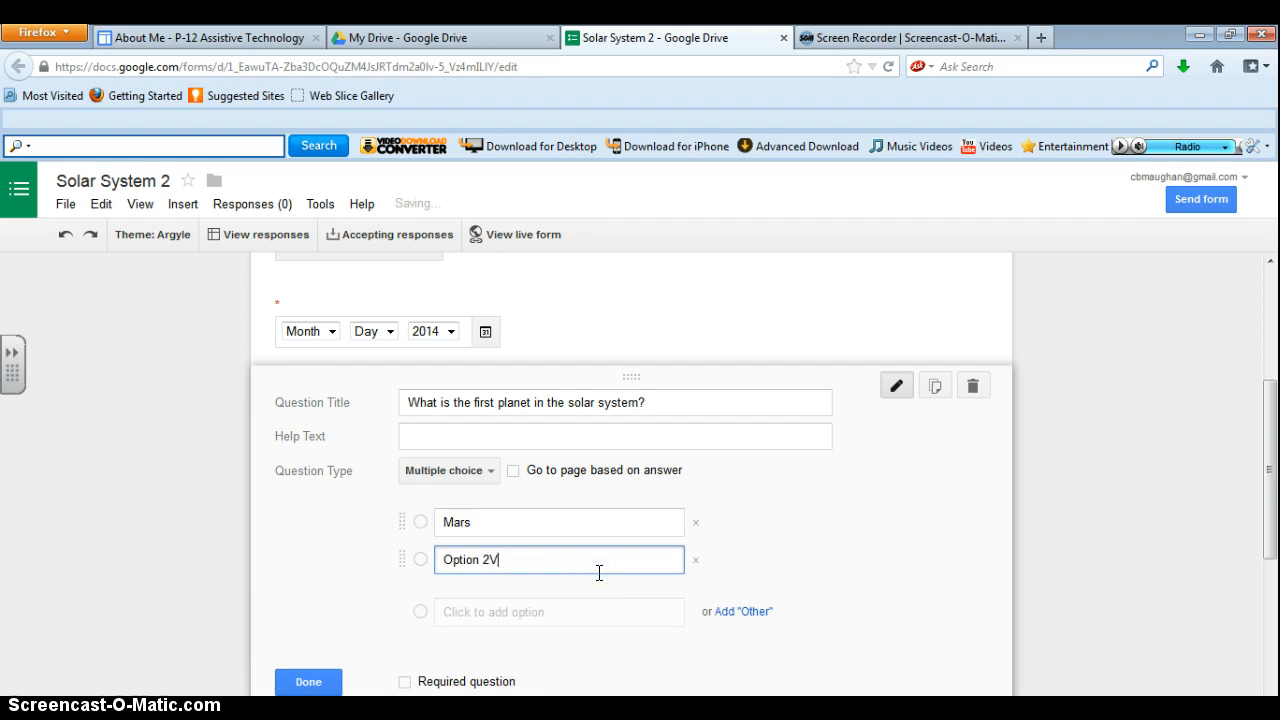
text(enus)
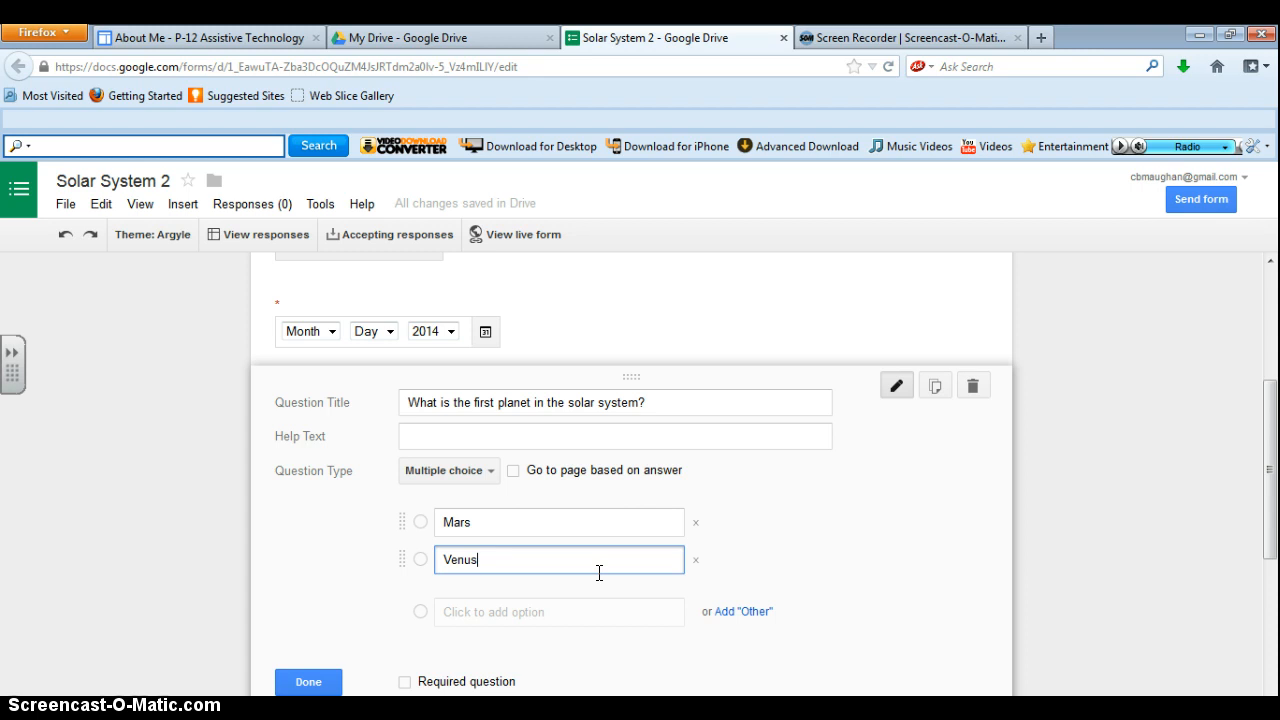
click(551, 611)
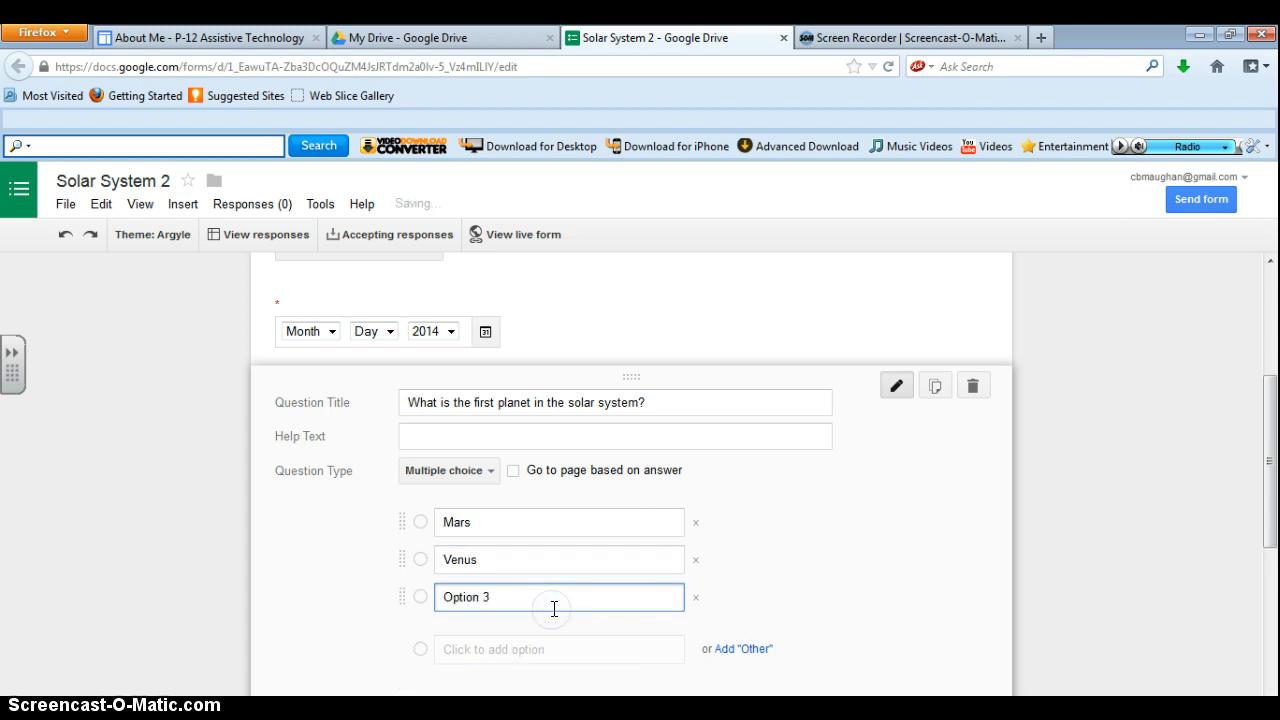
text(Mercury)
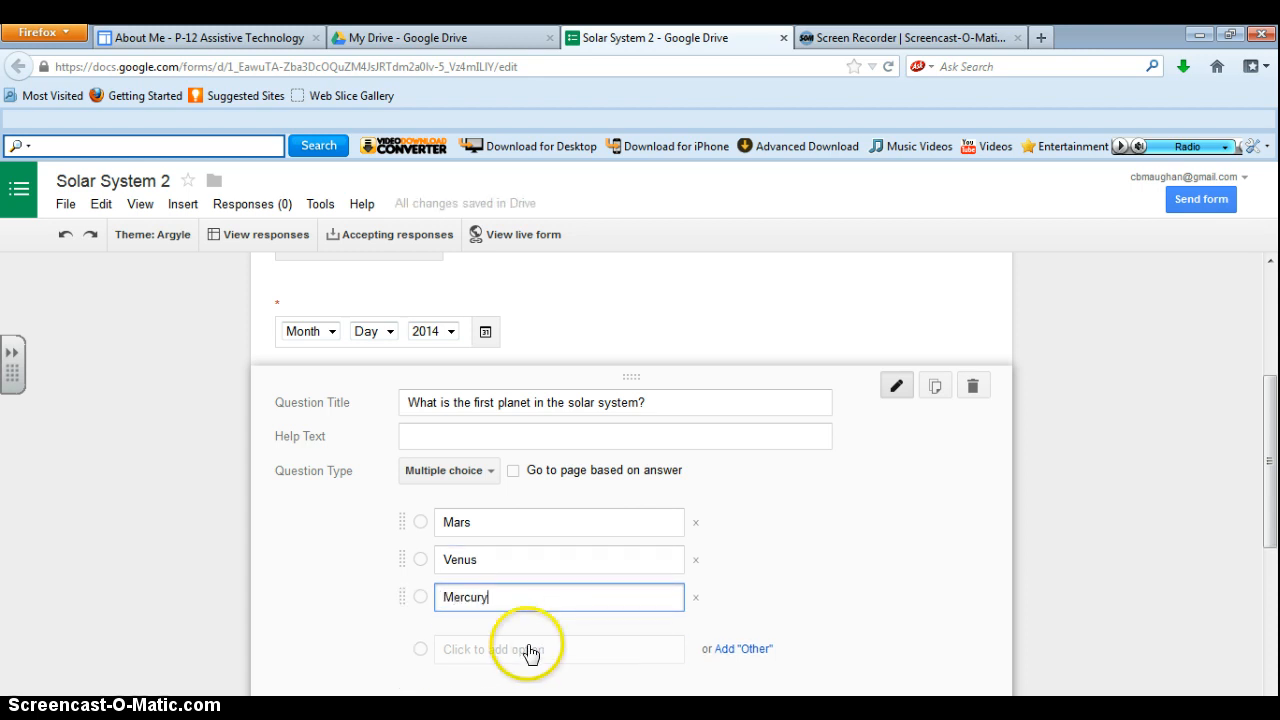
click(528, 650)
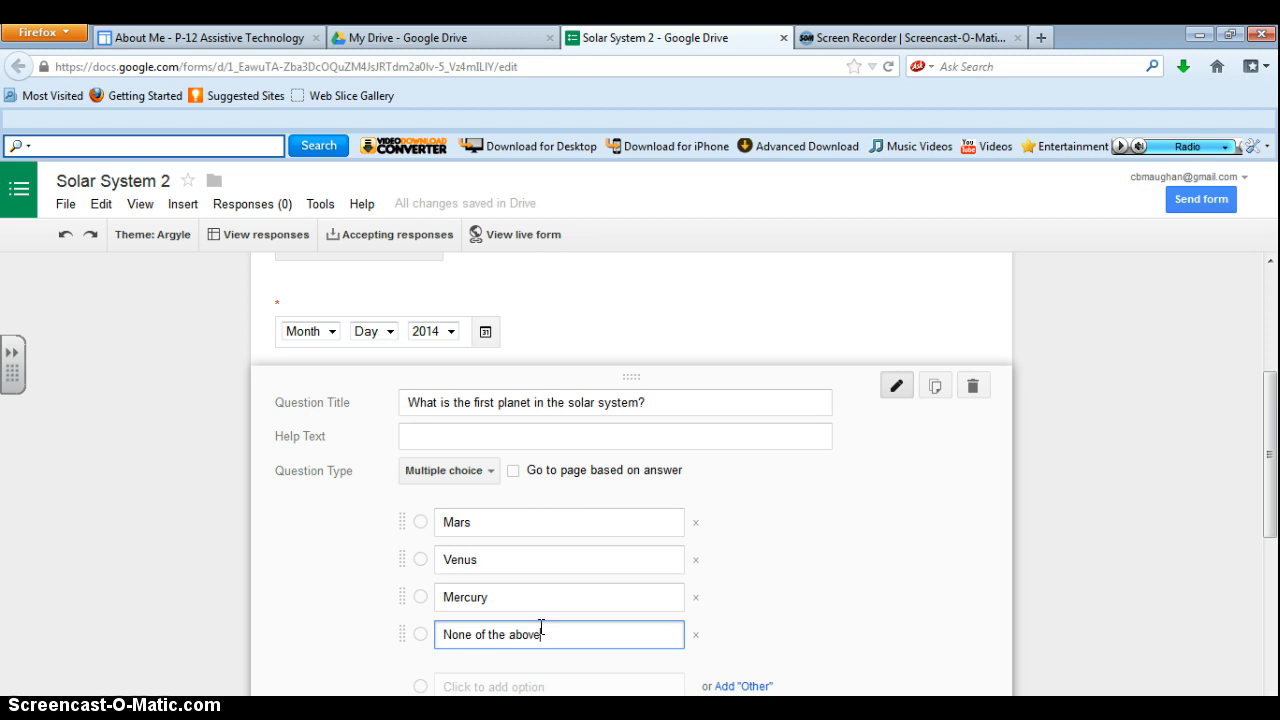
Make the first-planet question required and finish editing it
scroll(523, 645, down, 3)
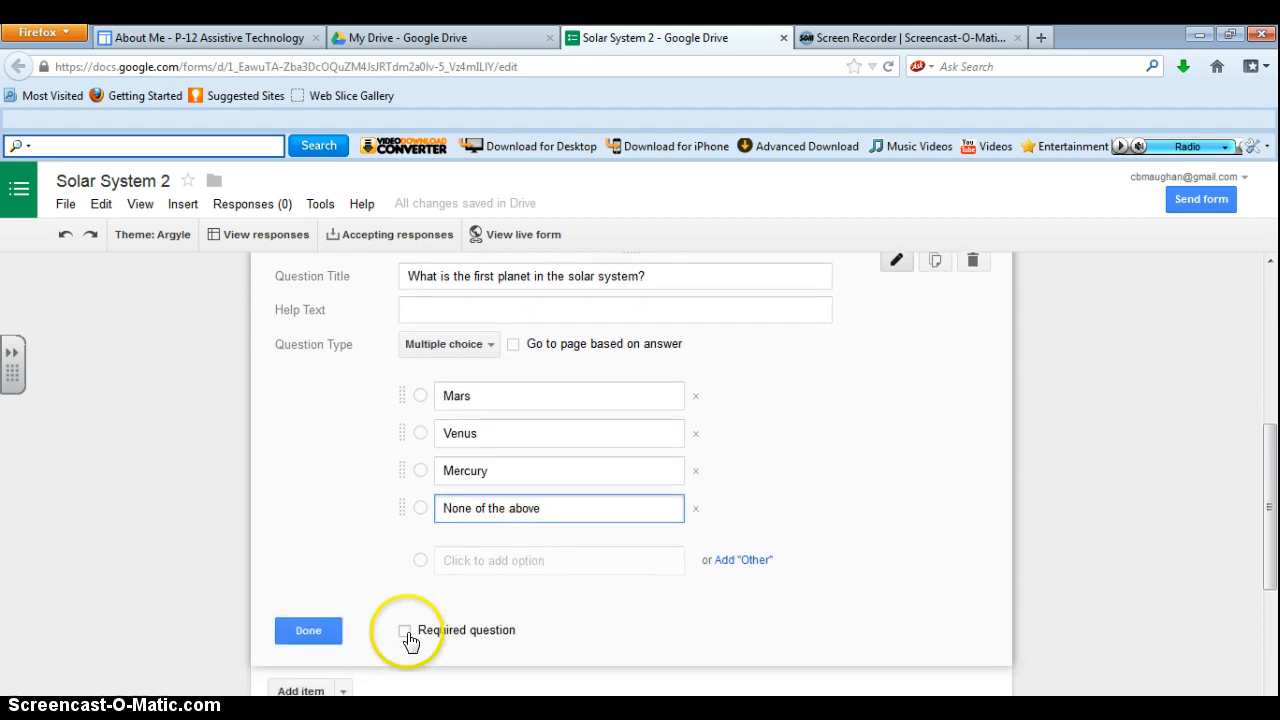
click(401, 631)
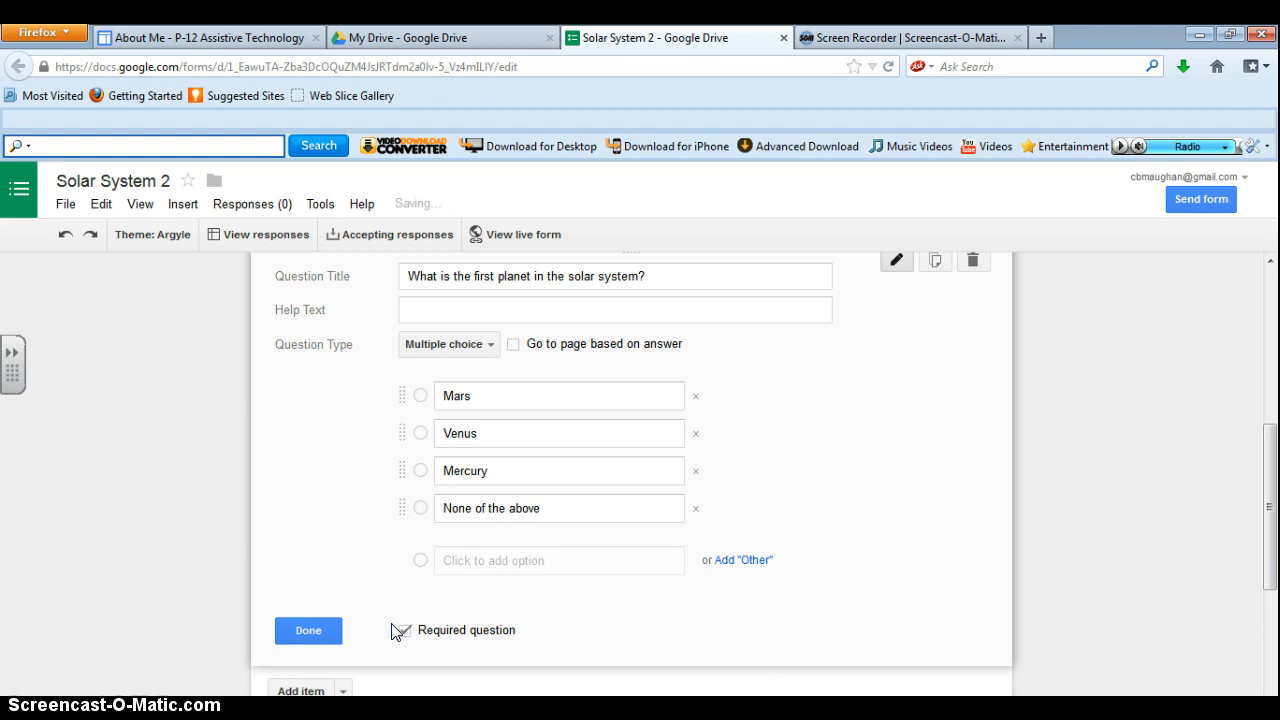
click(310, 631)
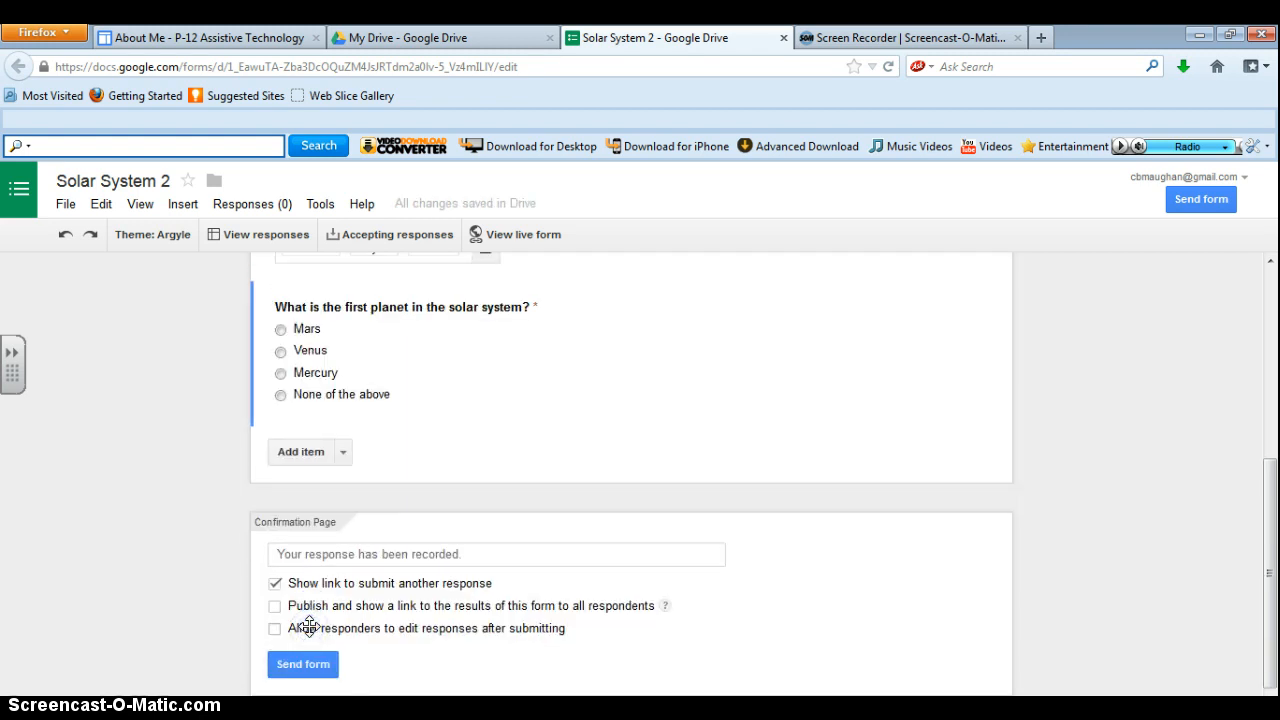
Look over the form's name, date and first-planet questions
scroll(371, 543, up, 4)
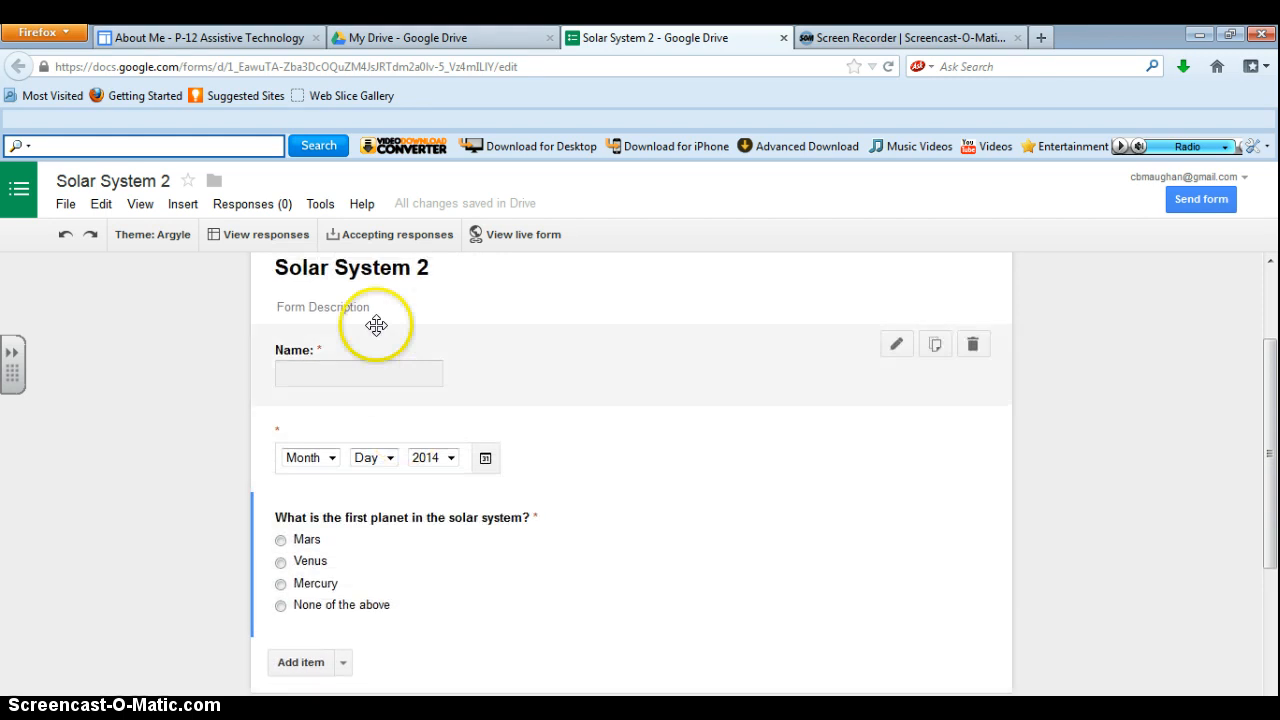
scroll(548, 570, down, 1)
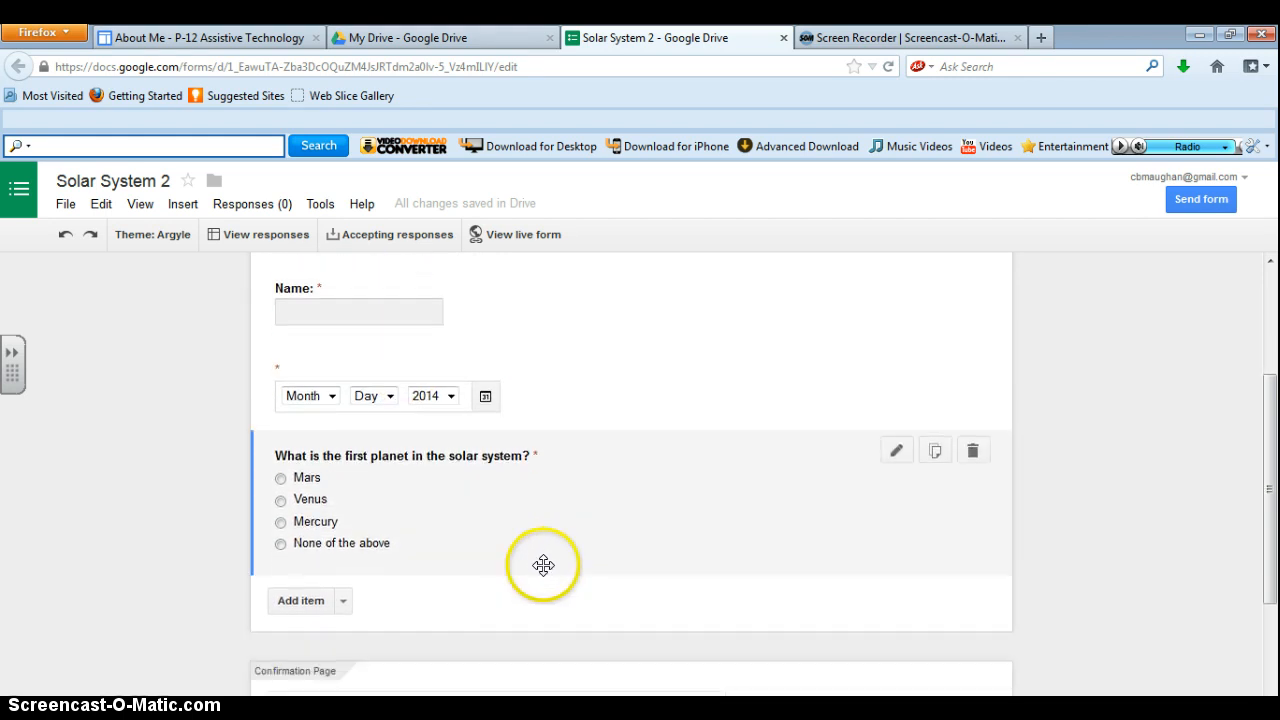
scroll(543, 566, down, 1)
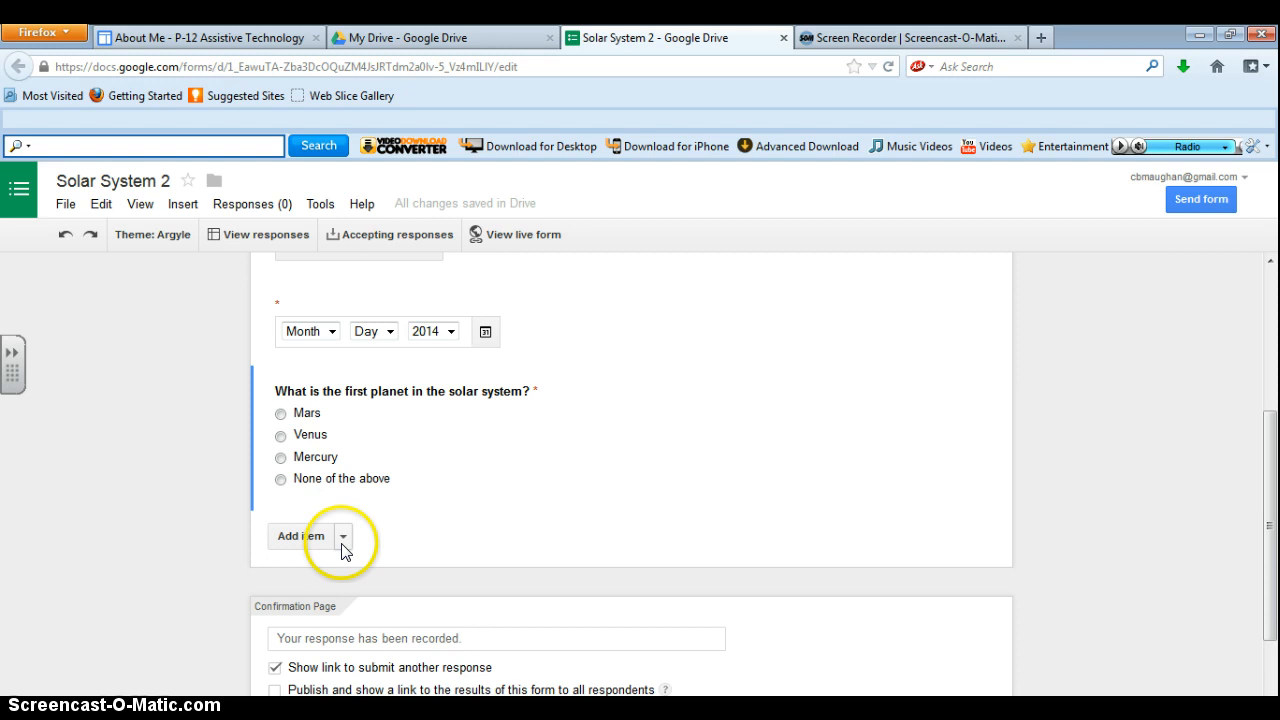
scroll(357, 507, up, 2)
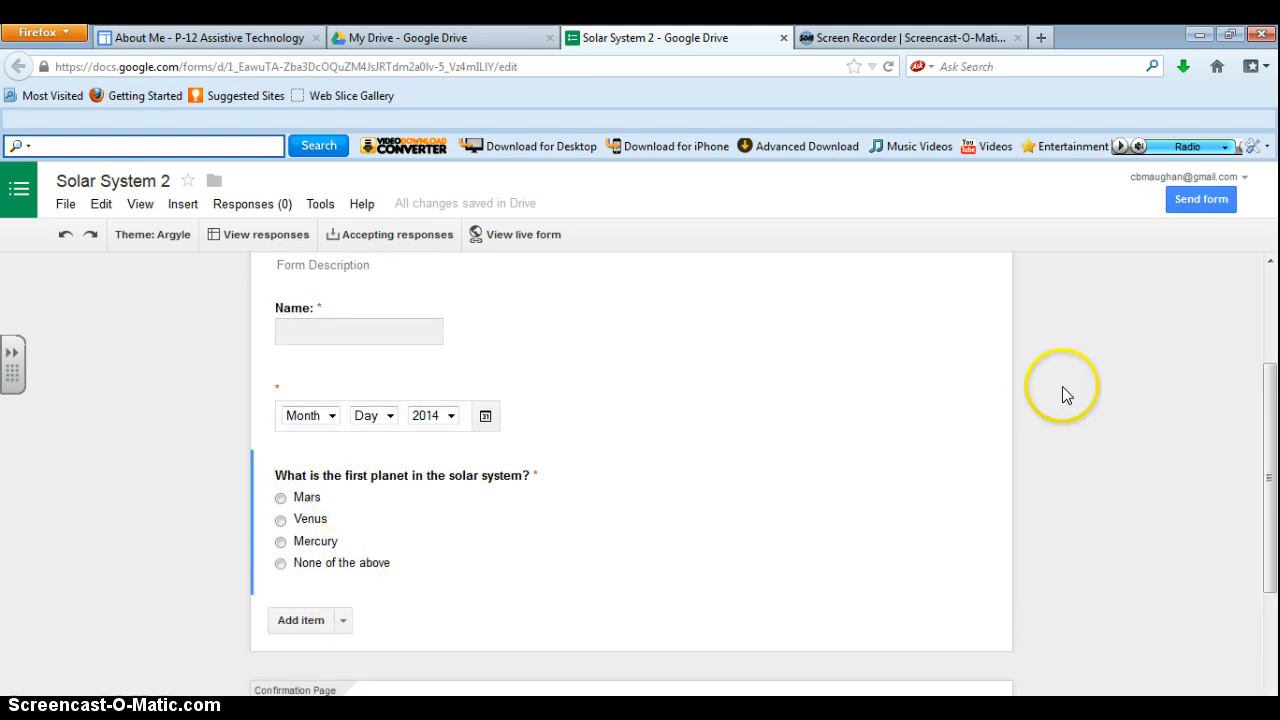
scroll(1062, 386, up, 3)
scroll(1000, 400, down, 5)
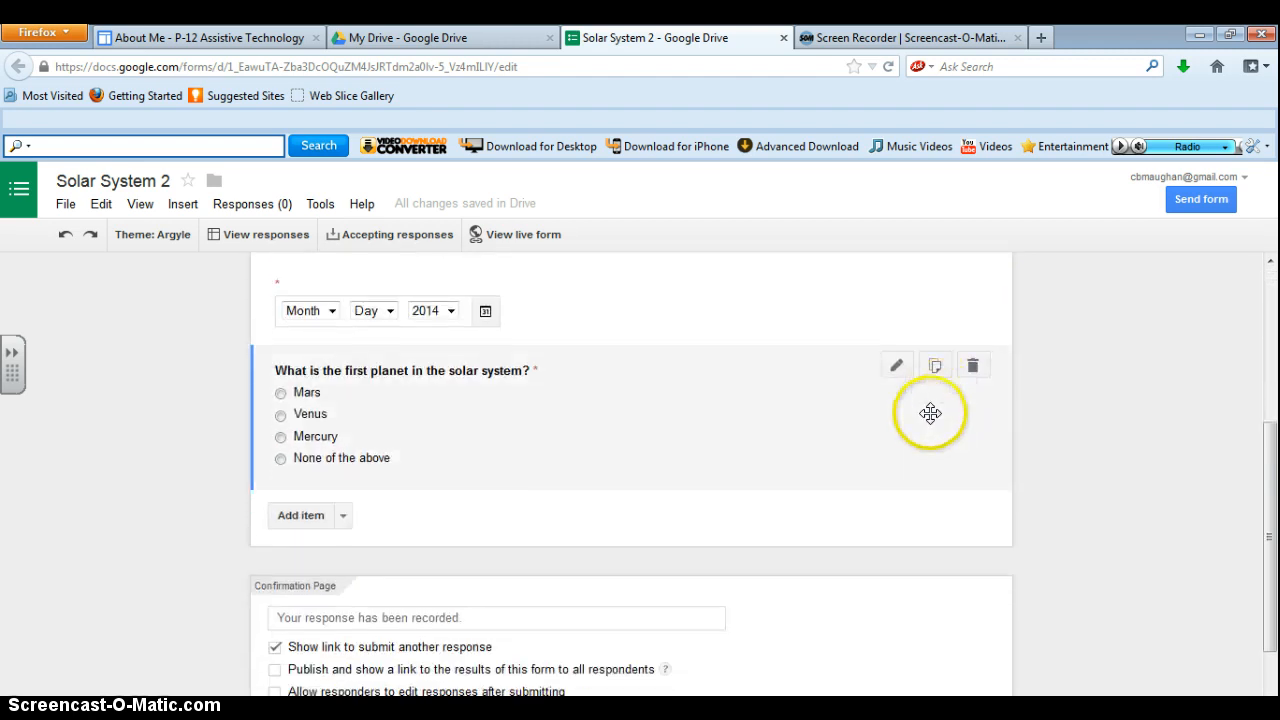
scroll(930, 413, down, 2)
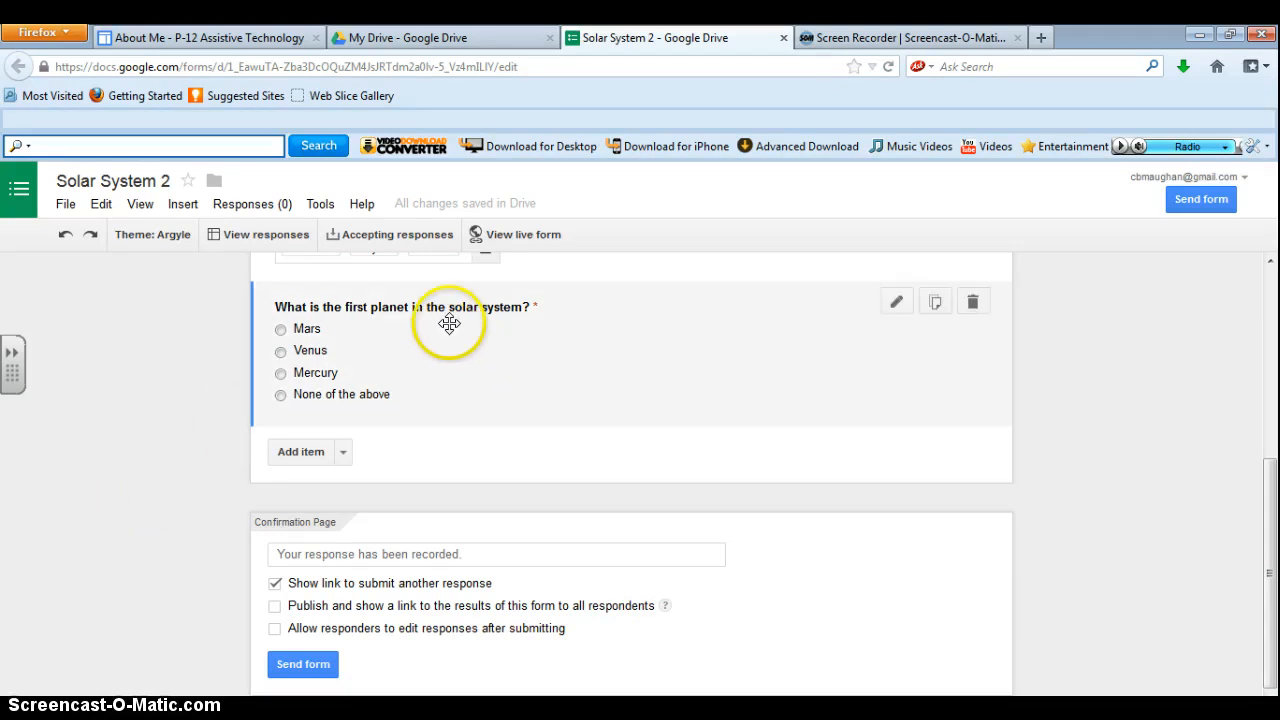
Switch to the P-12 Assistive Technology site in Google Sites and start a new page
click(243, 40)
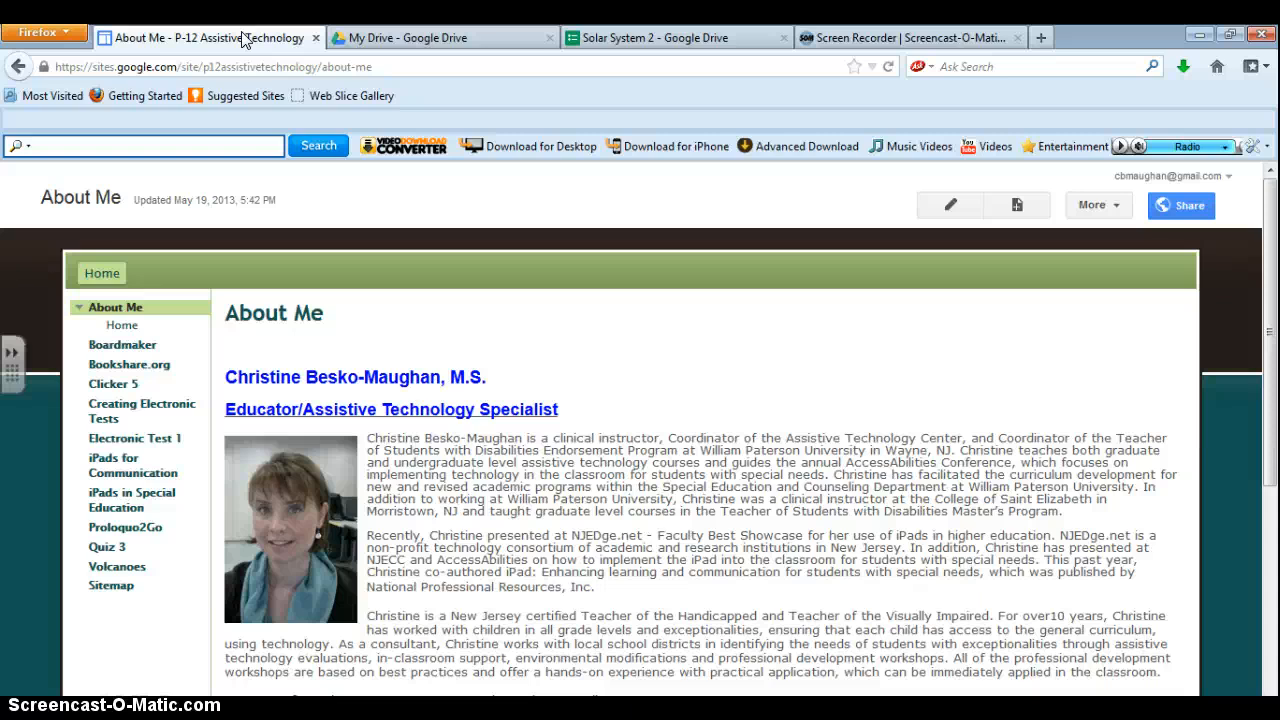
click(150, 546)
click(1018, 207)
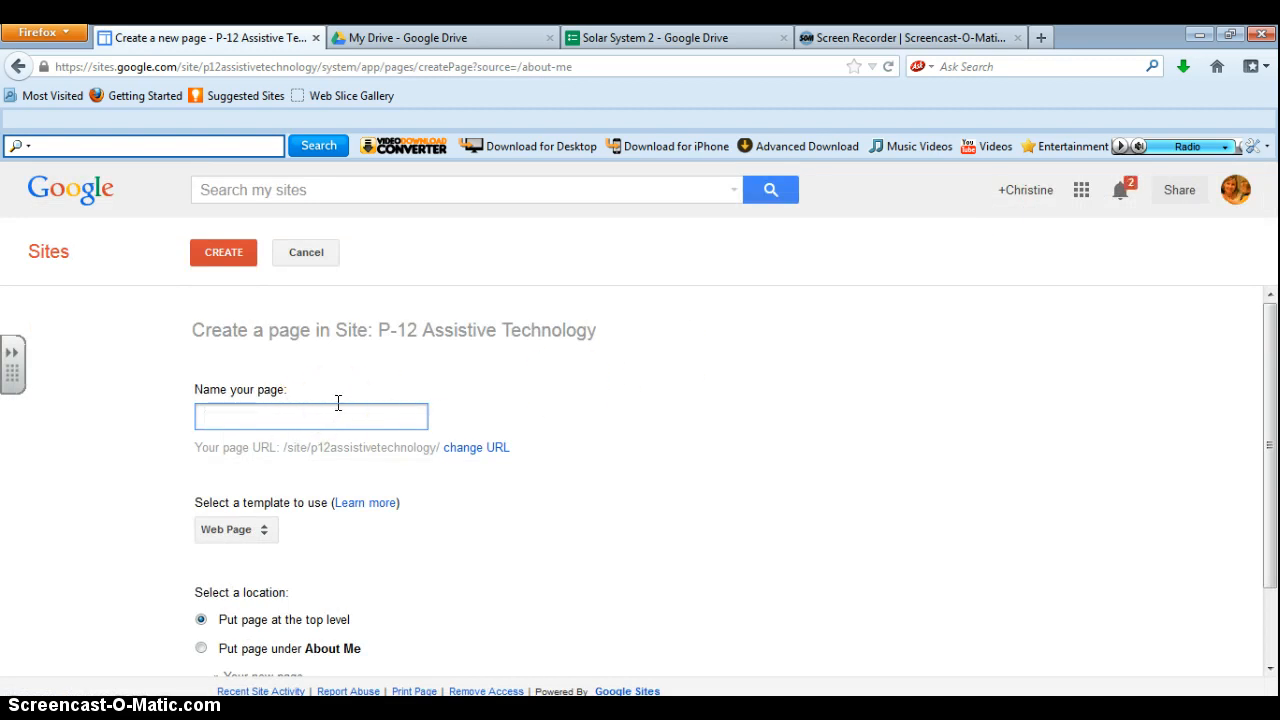
text(Quiz 4)
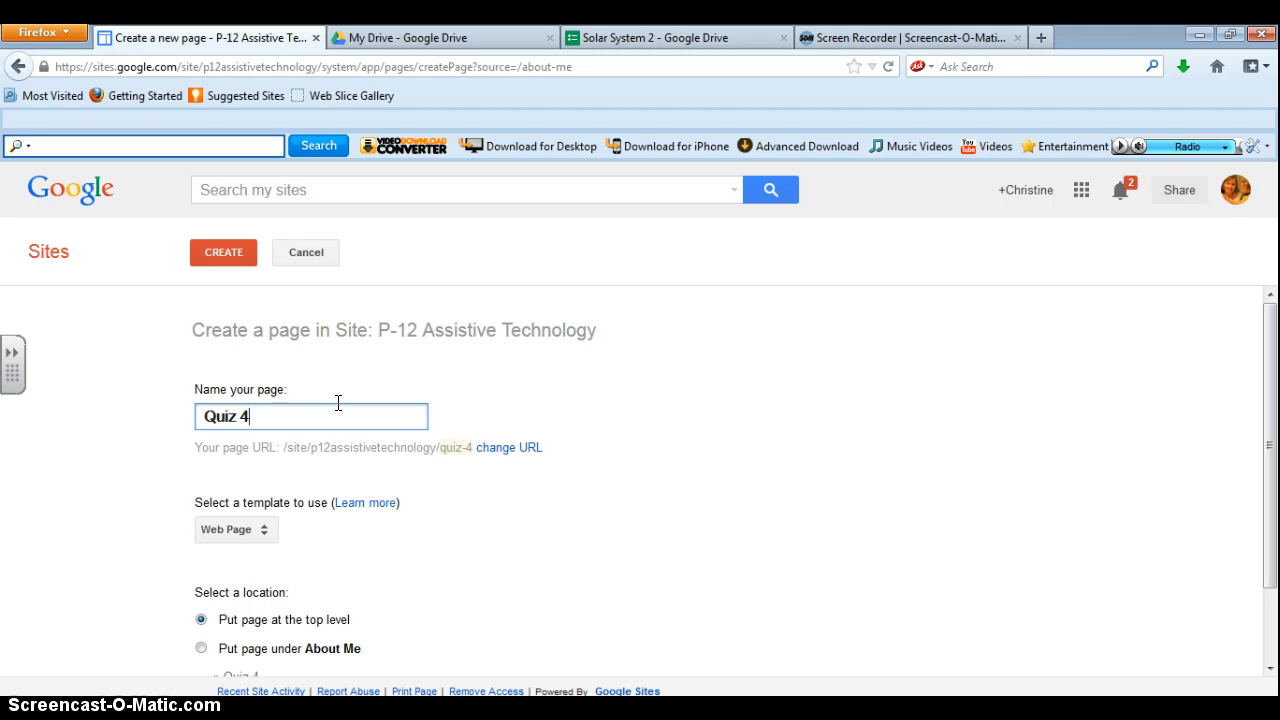
key(BackSpace)
key(BackSpace)
key(BackSpace)
key(BackSpace)
key(BackSpace)
key(BackSpace)
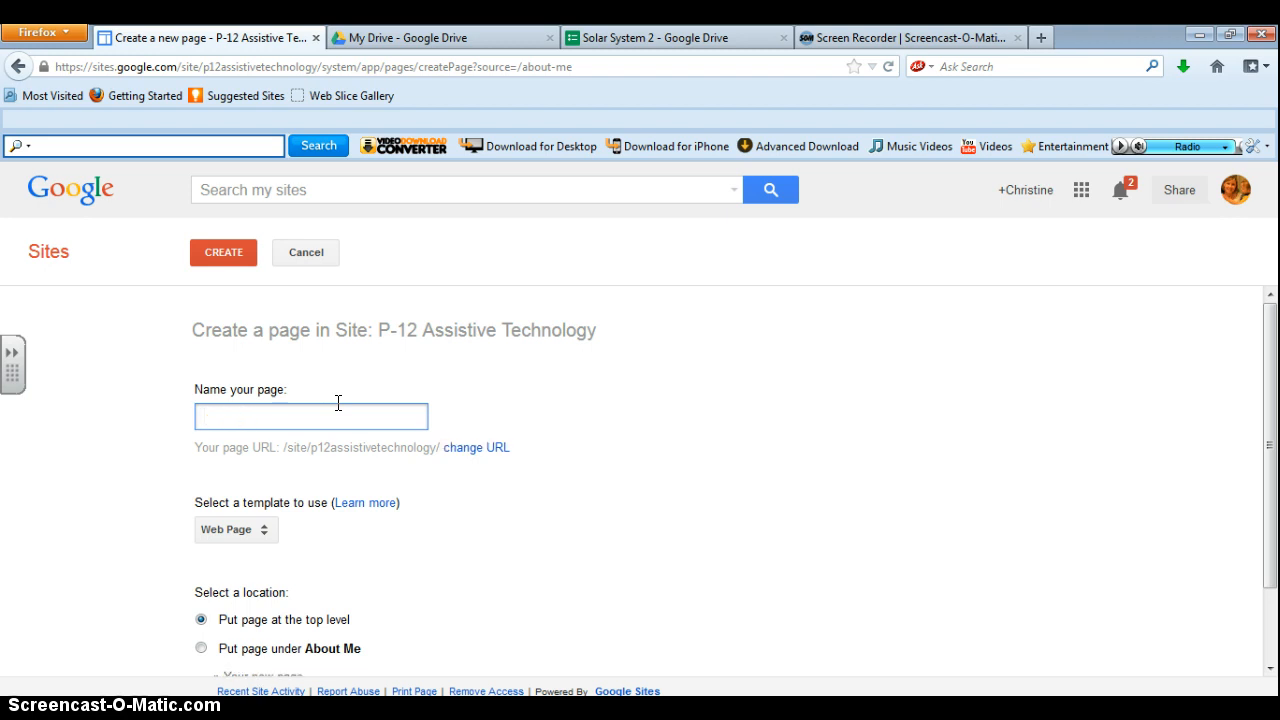
Name the new page "Solar System Quiz 4" and create it at the top level of the site
text(Solar)
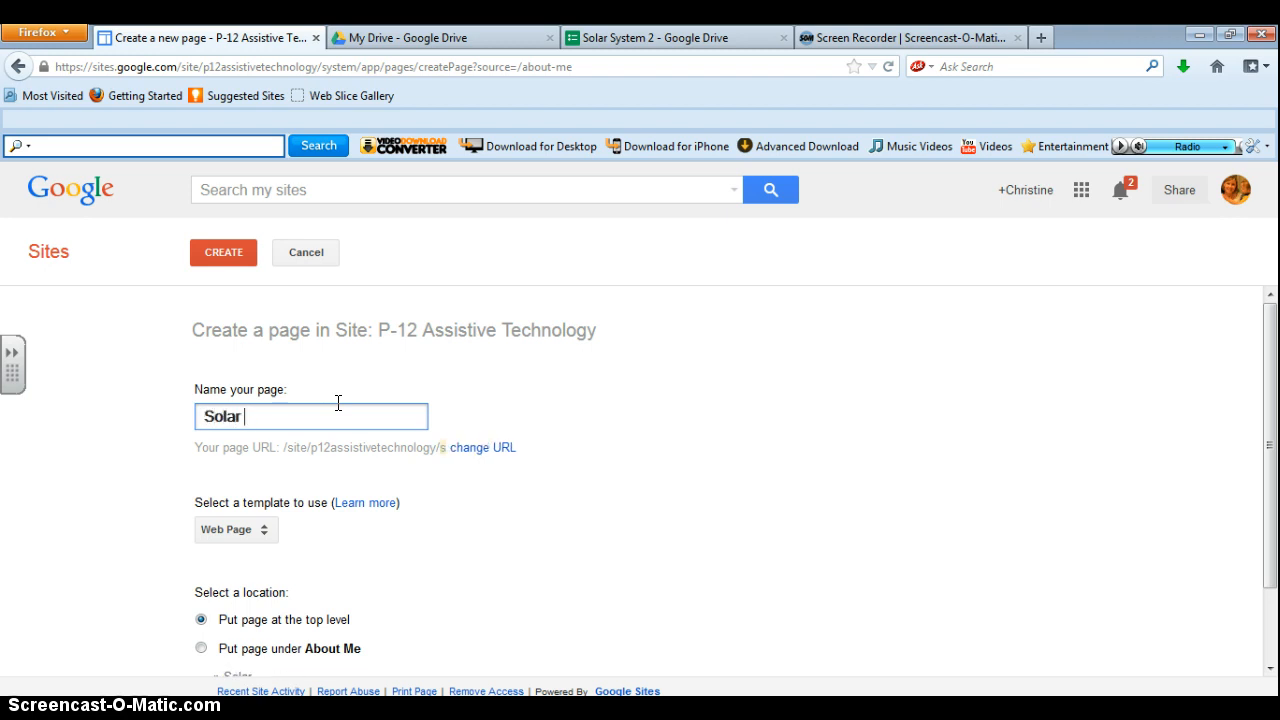
text( System)
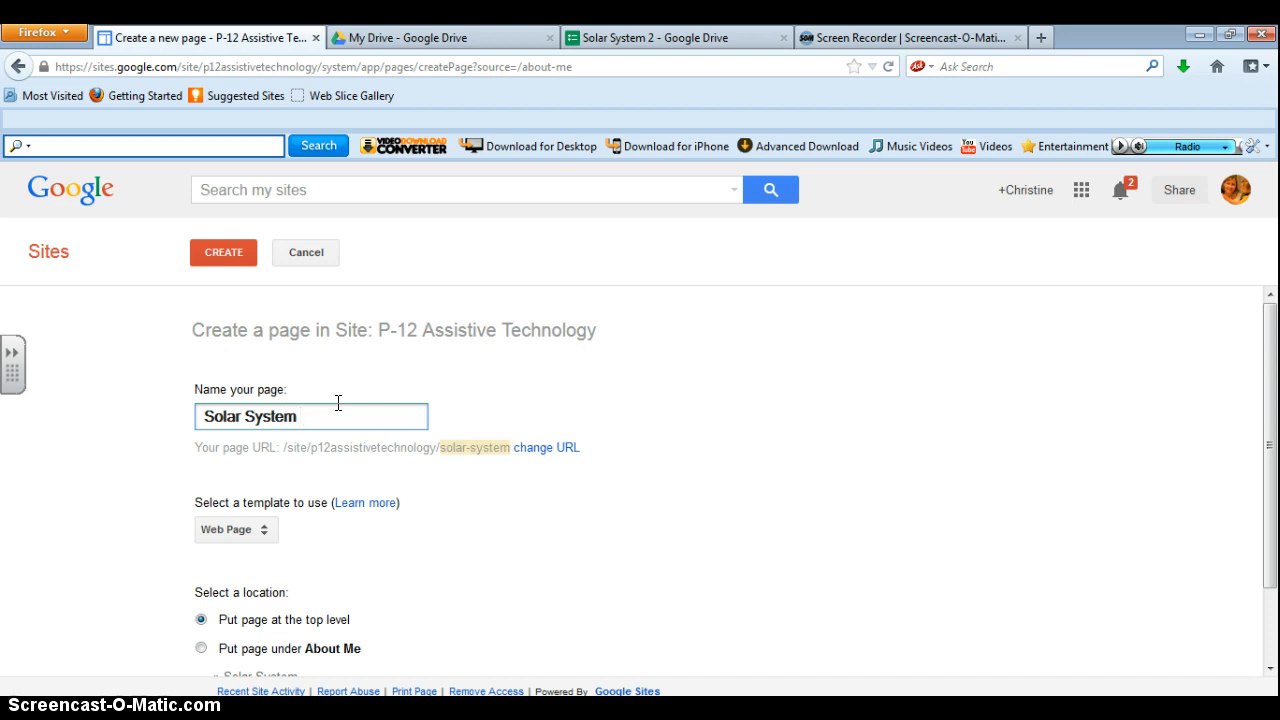
text( Quiz)
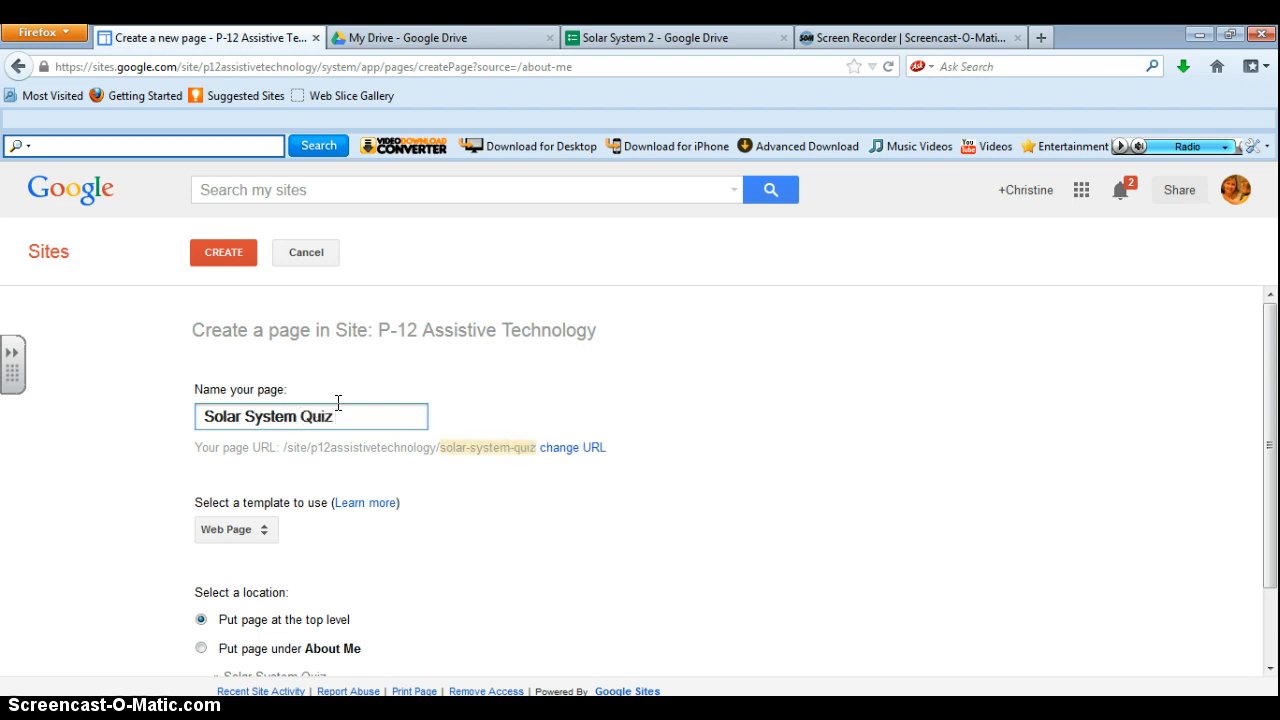
text( 4)
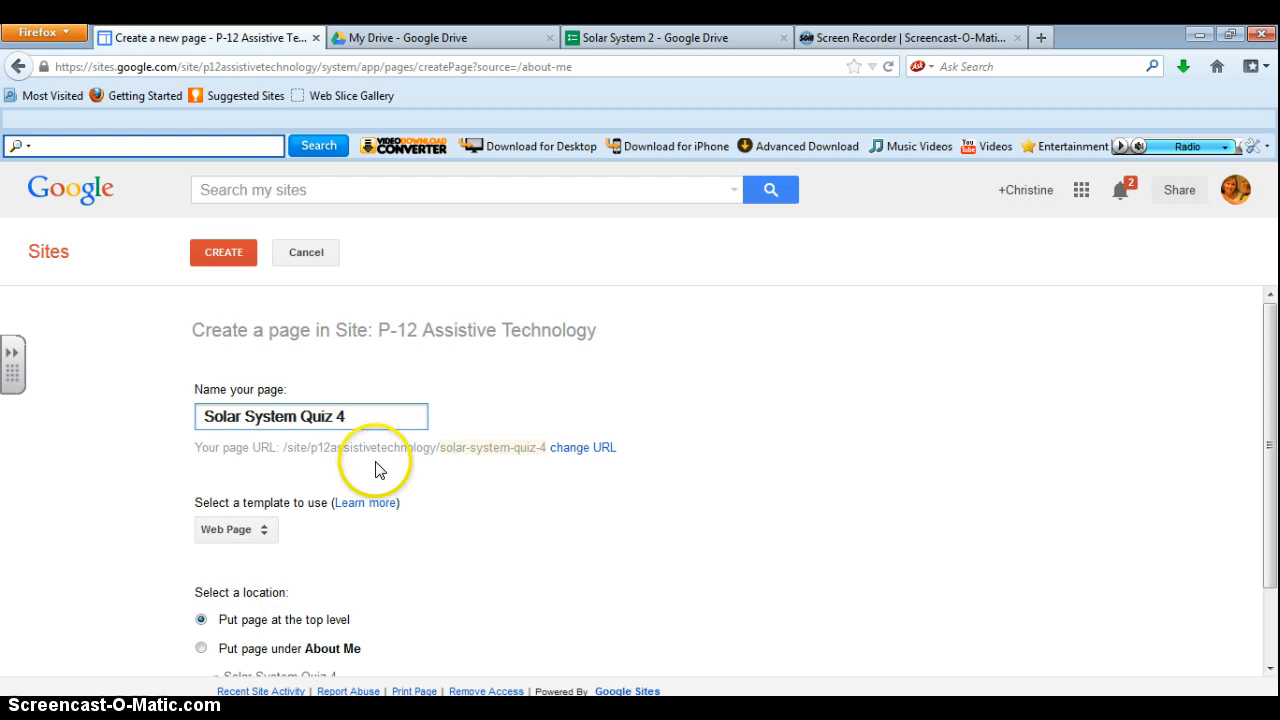
scroll(404, 478, down, 2)
scroll(374, 480, up, 2)
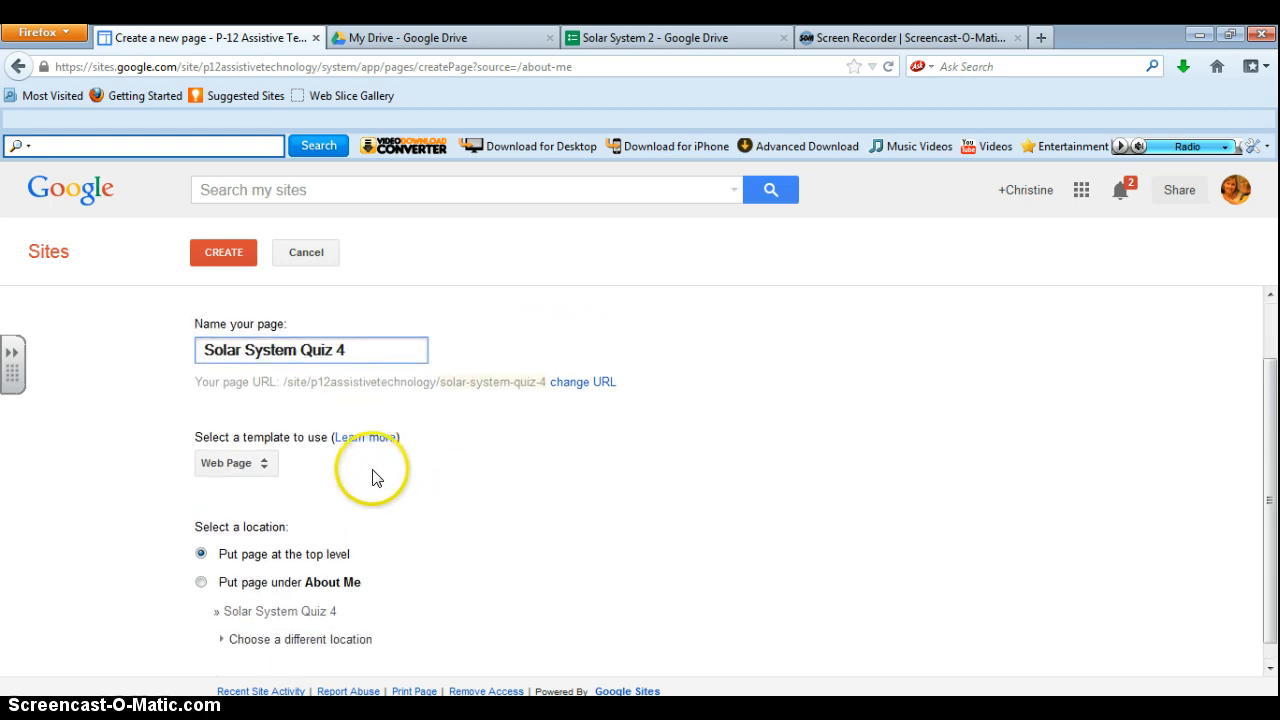
click(216, 252)
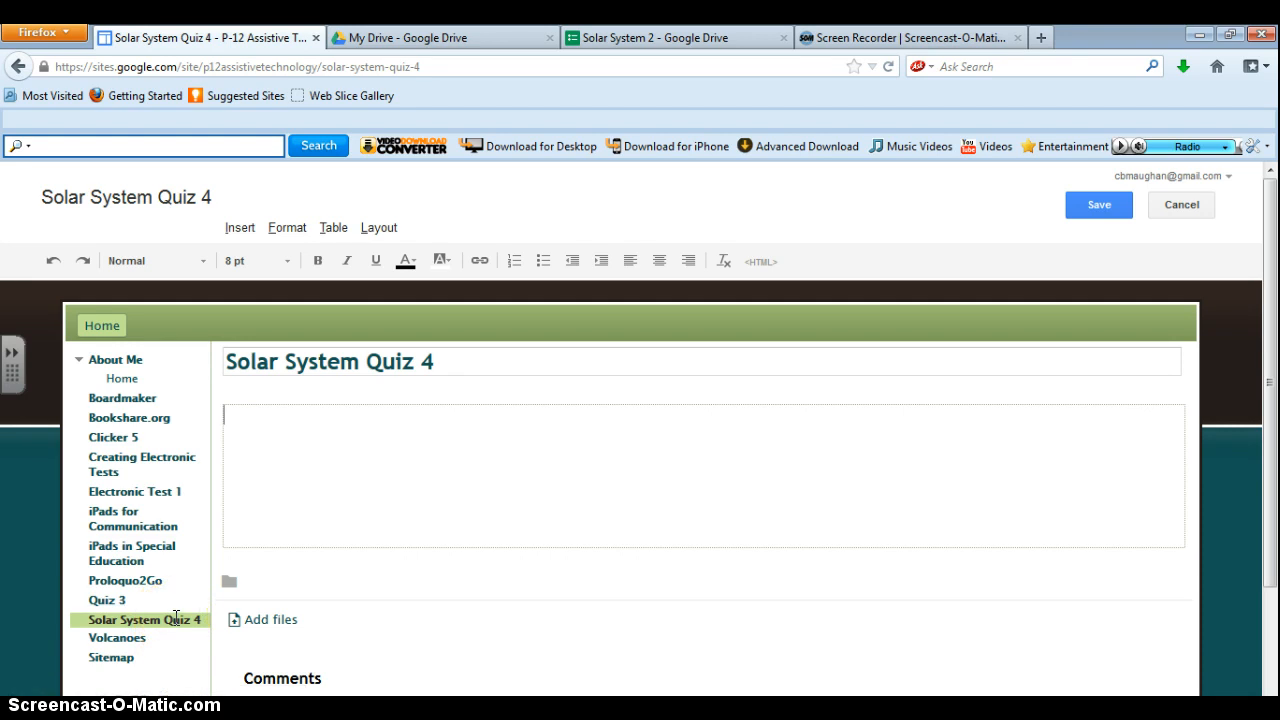
Insert the Google Drive form "Solar System 2" into the body of the Solar System Quiz 4 page
click(183, 620)
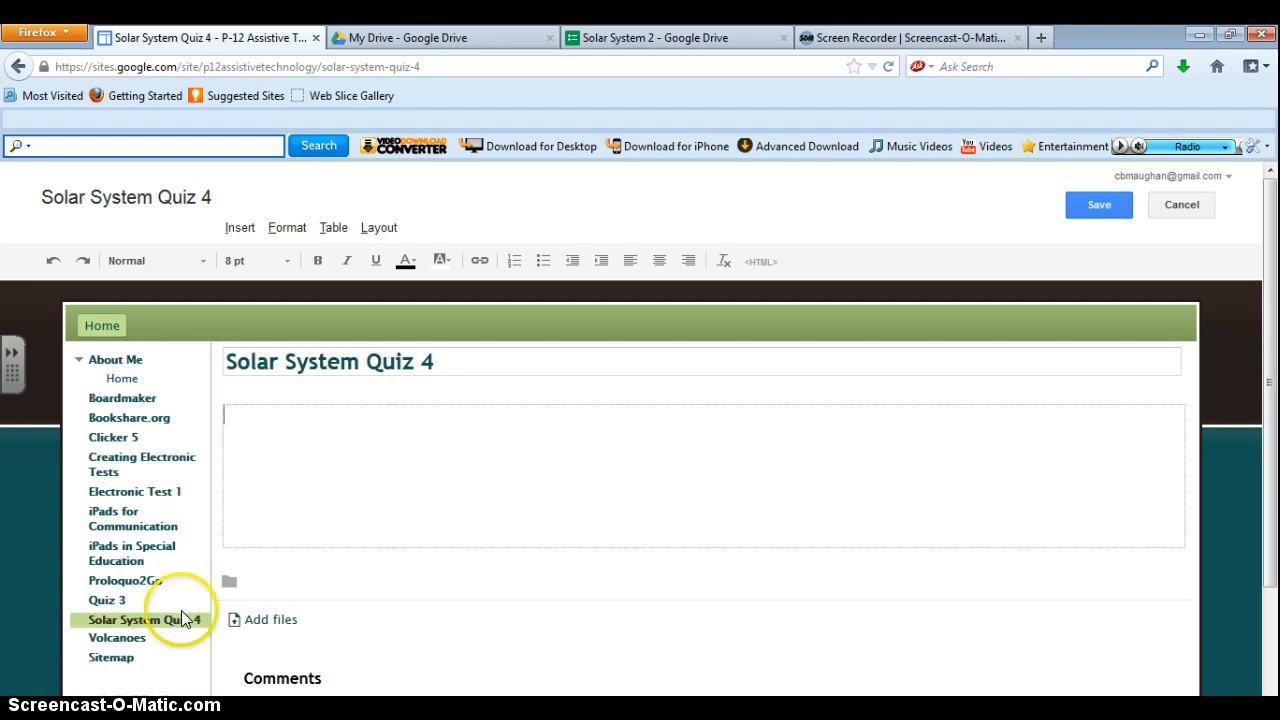
click(230, 232)
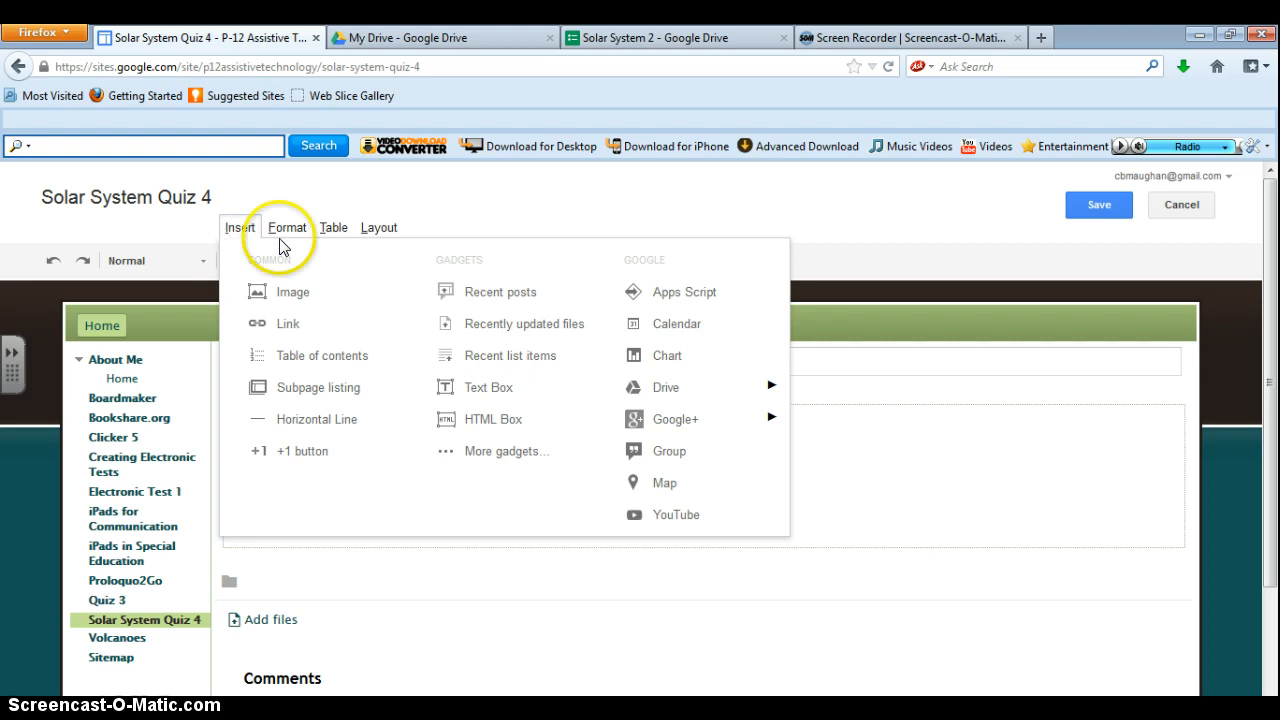
mouse_move(678, 392)
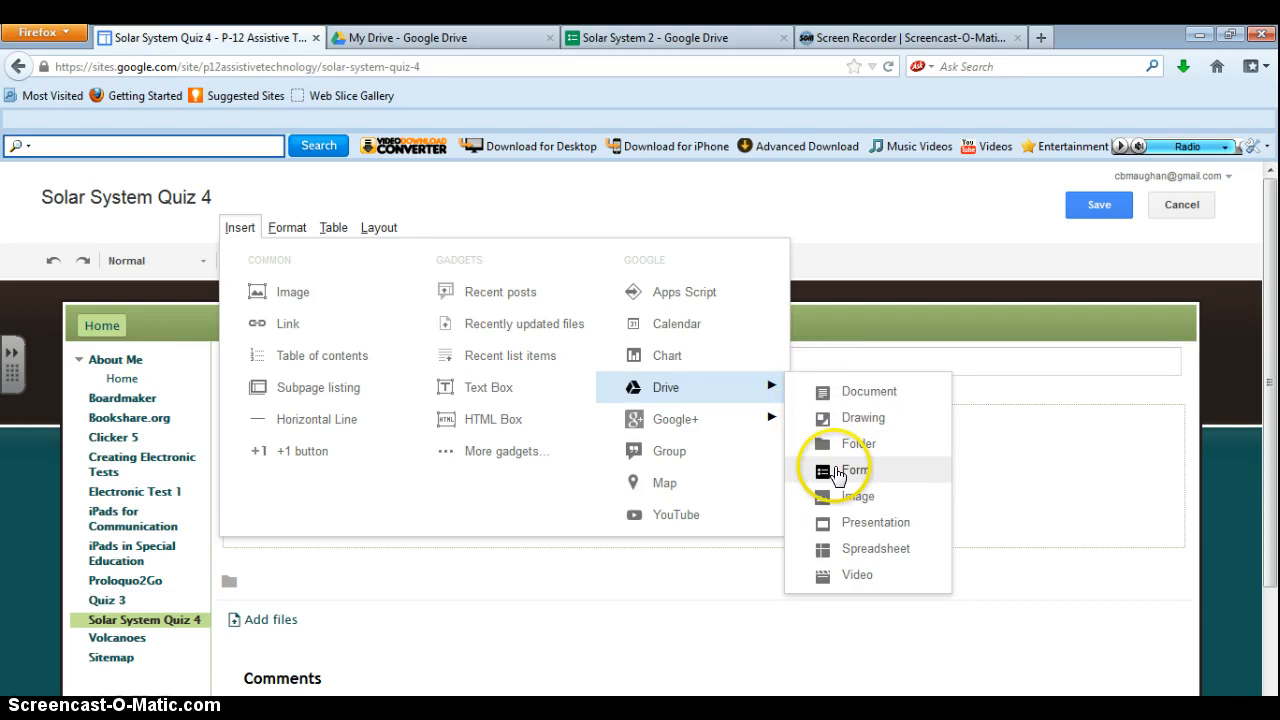
click(837, 472)
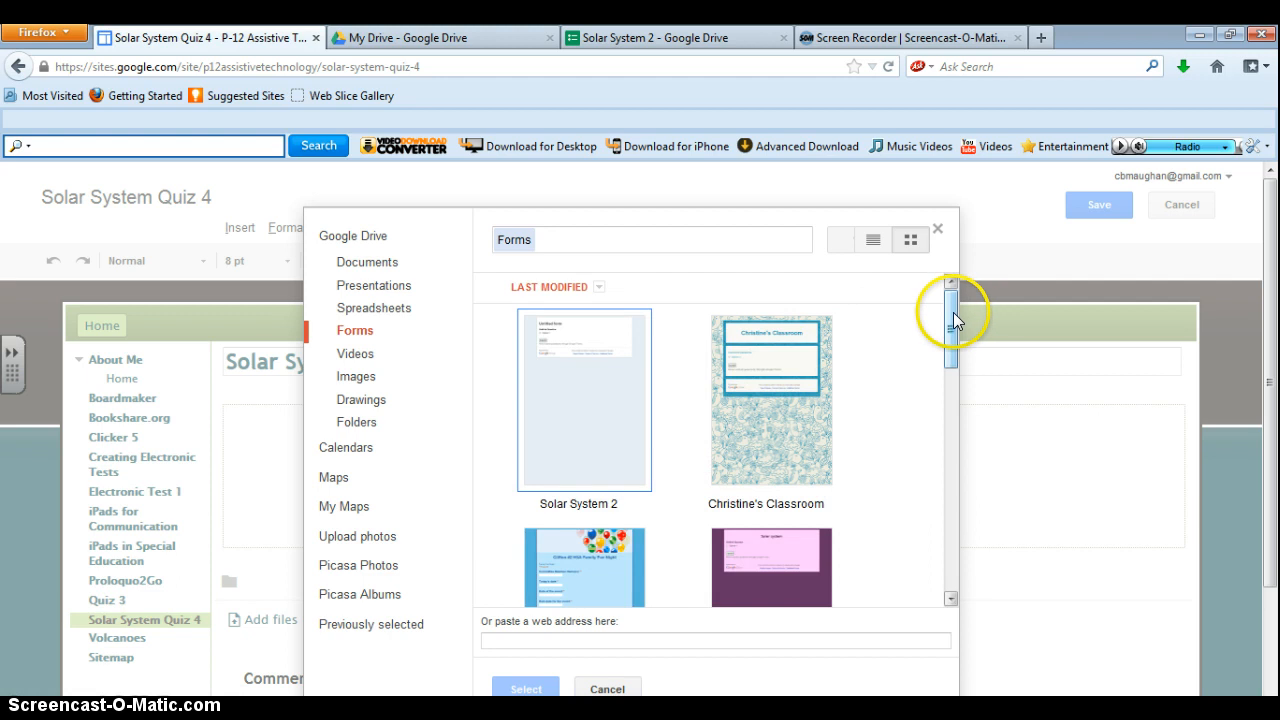
drag(953, 314, 946, 597)
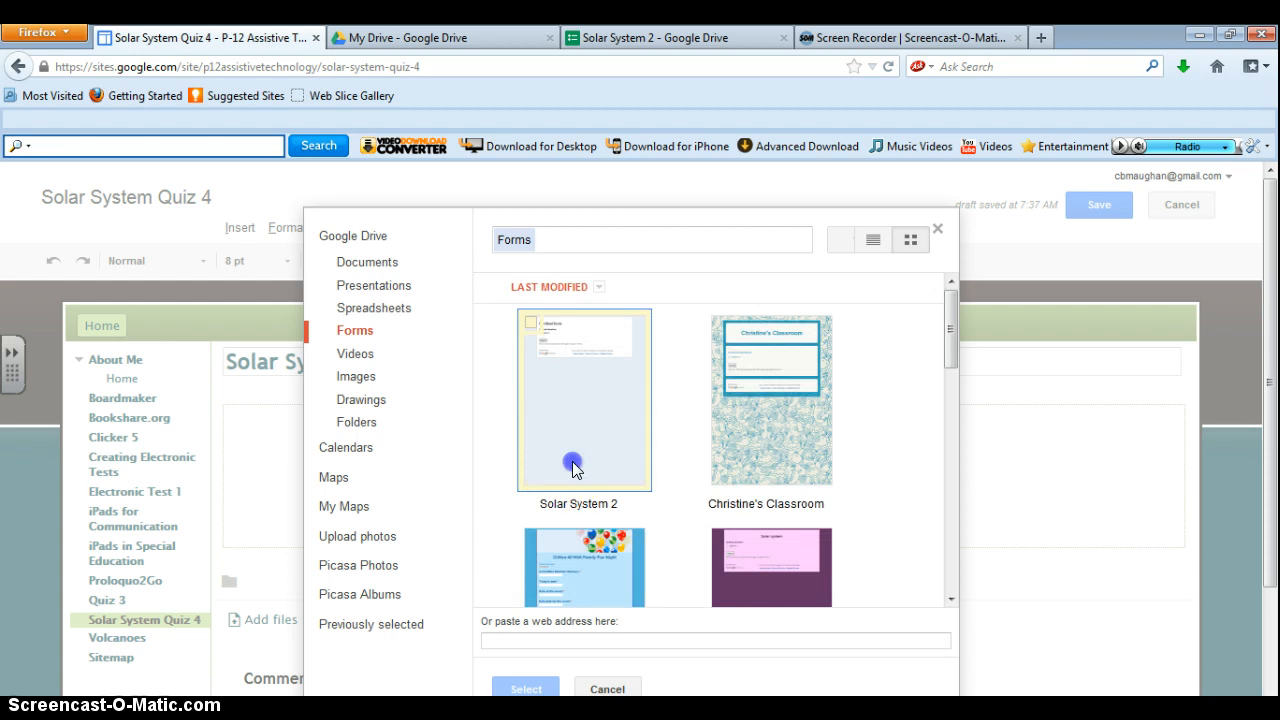
click(575, 468)
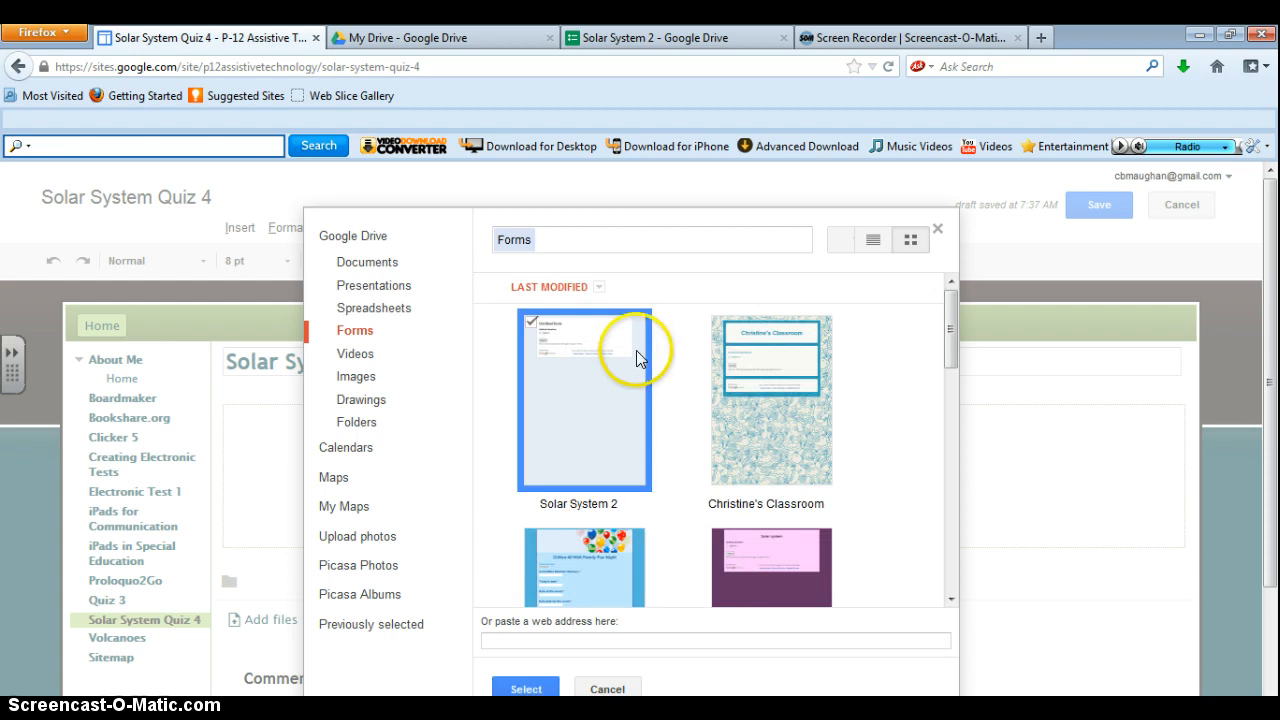
scroll(641, 400, down, 3)
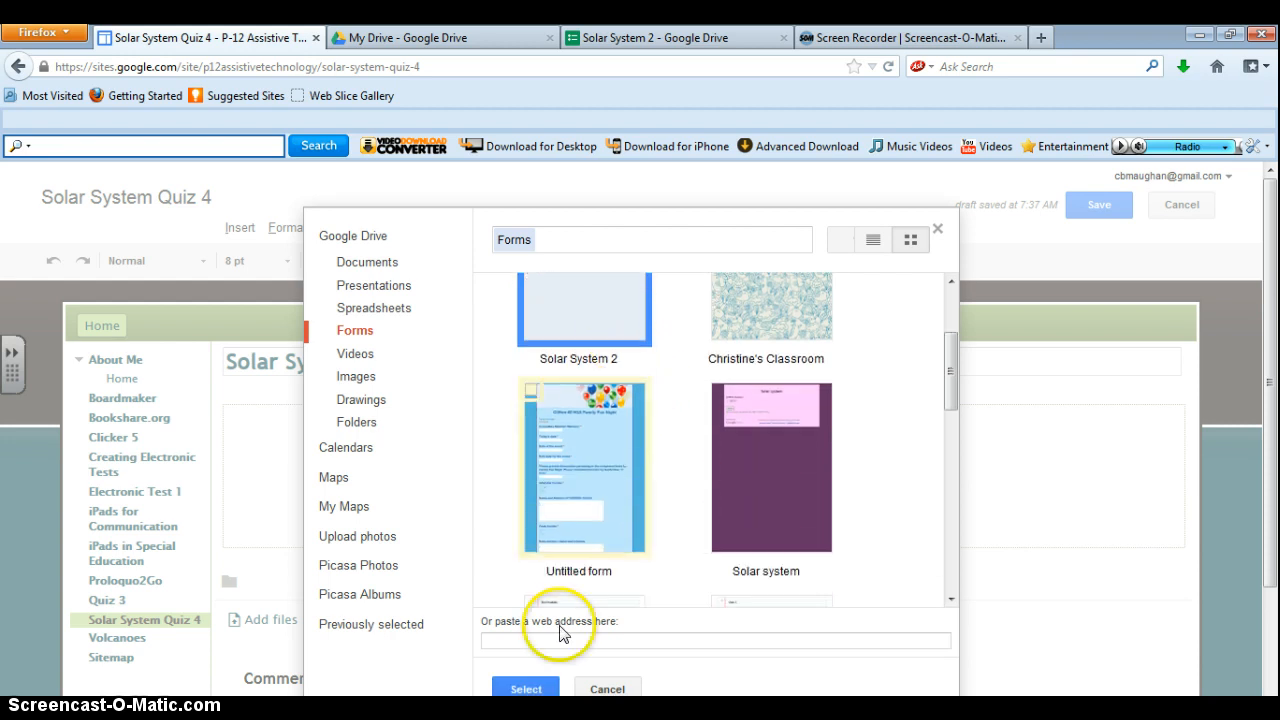
click(521, 689)
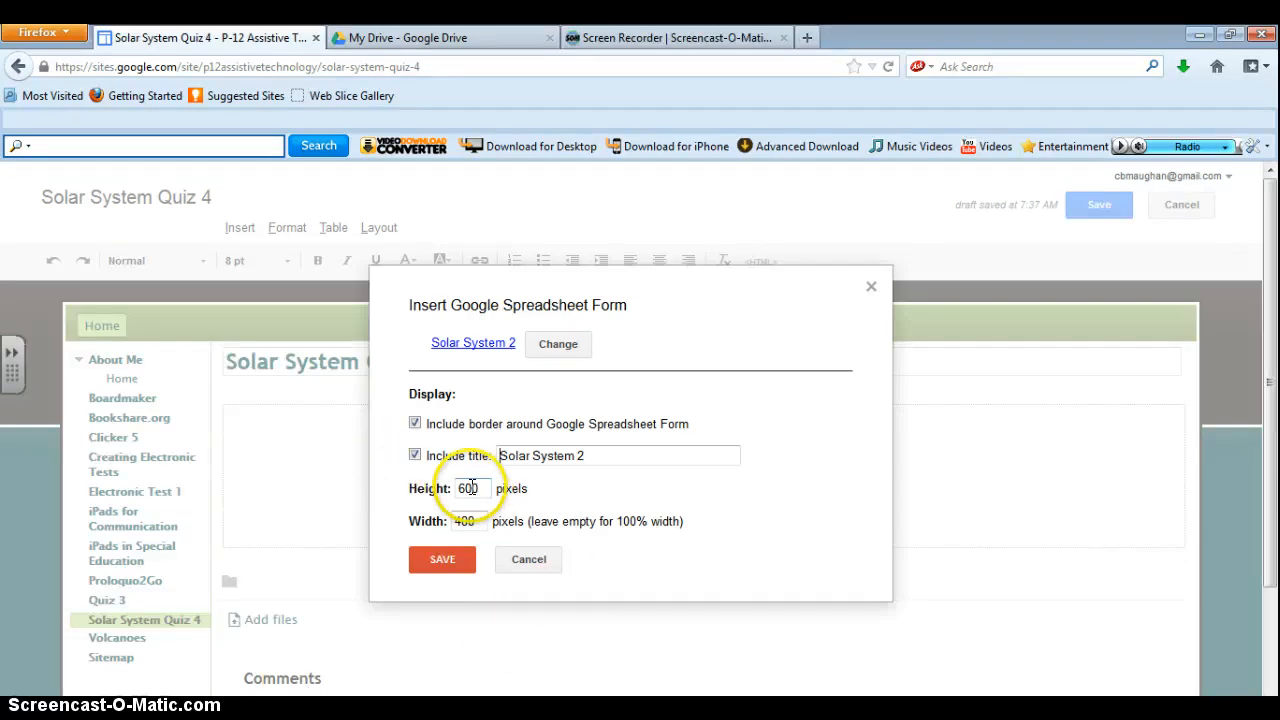
Leave the inserted form's height and width empty and save its display settings
drag(478, 488, 417, 493)
key(BackSpace)
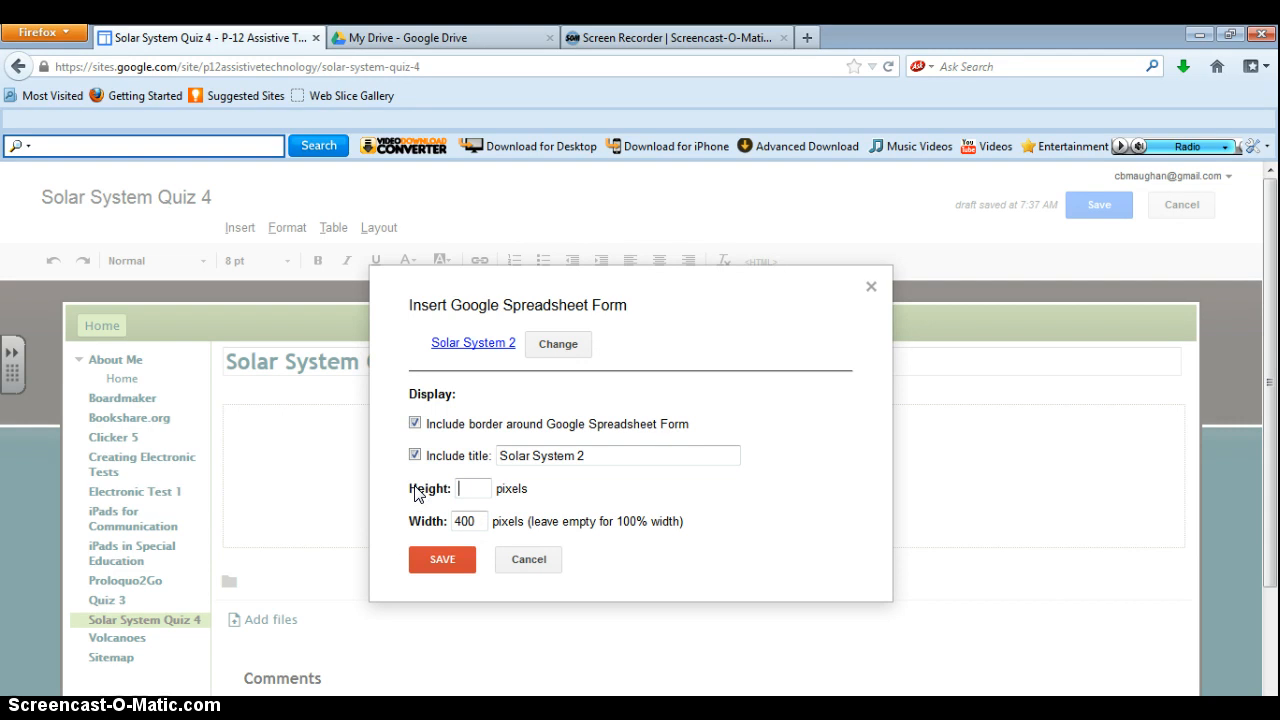
drag(480, 520, 392, 520)
key(BackSpace)
click(443, 563)
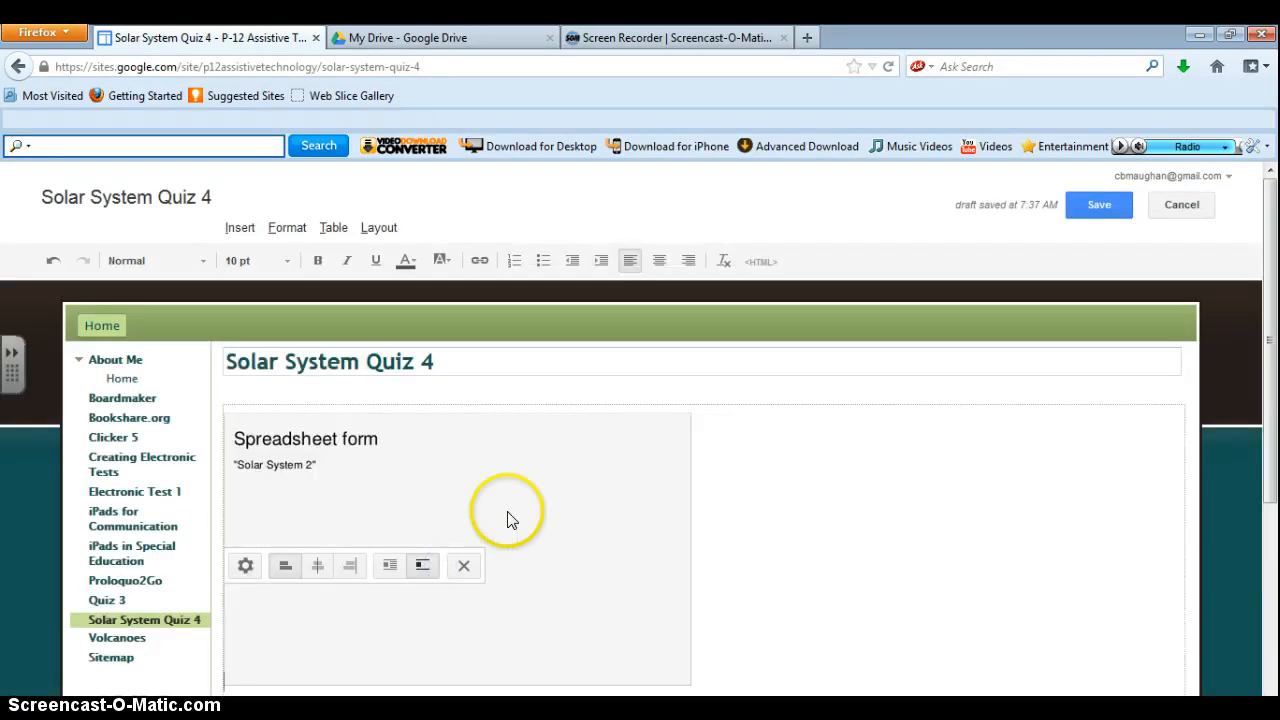
Save the Solar System Quiz 4 page with the embedded form
scroll(789, 425, down, 3)
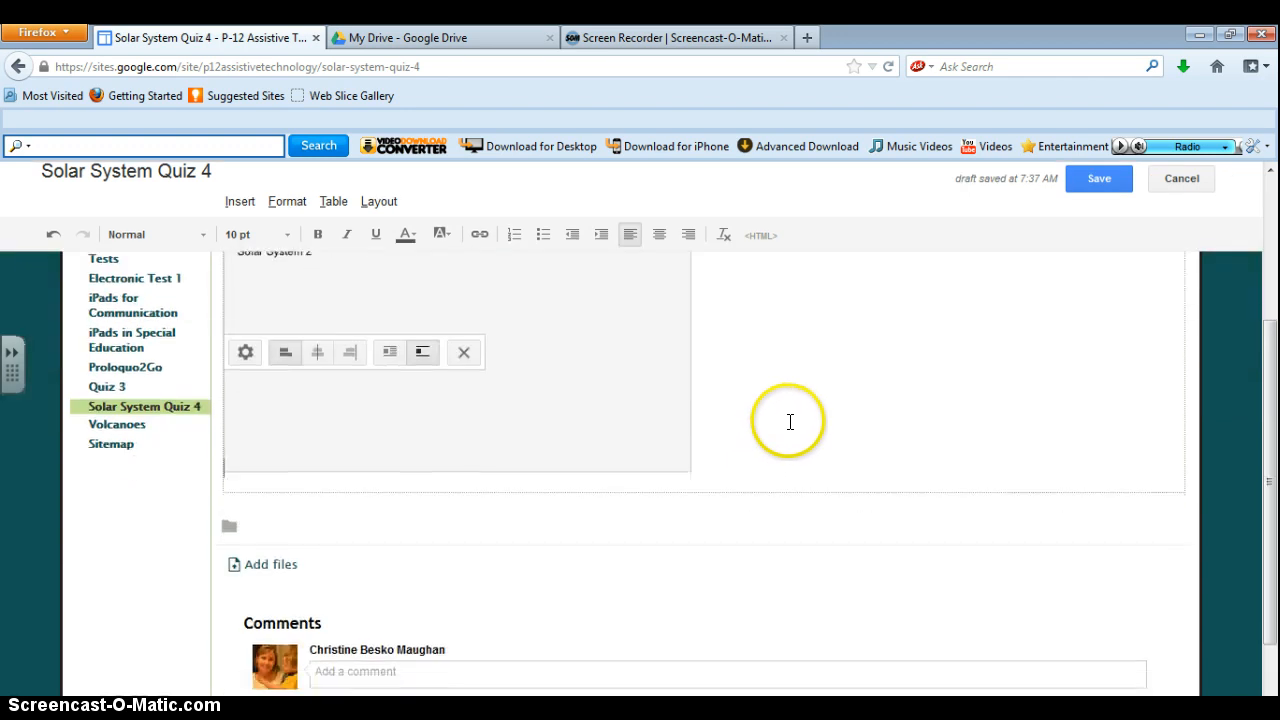
scroll(789, 423, up, 3)
click(1090, 203)
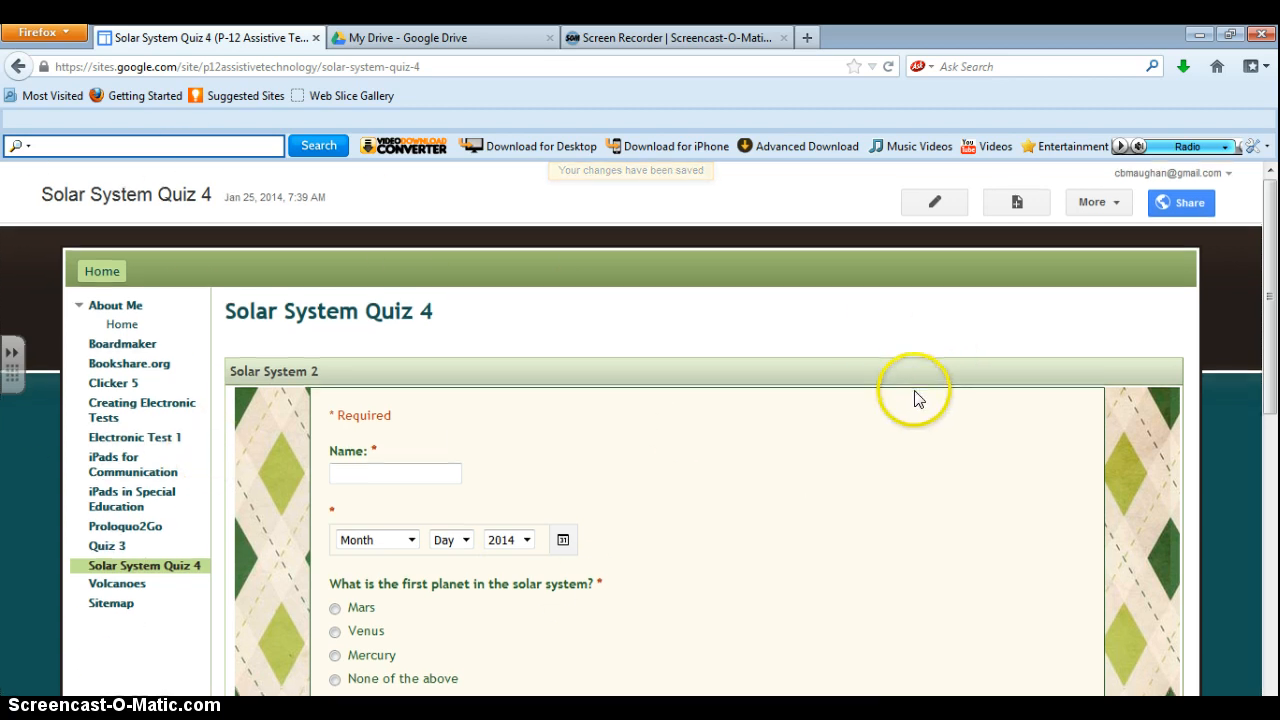
Look over the embedded quiz and enter the respondent's first name in its Name field
scroll(910, 390, down, 4)
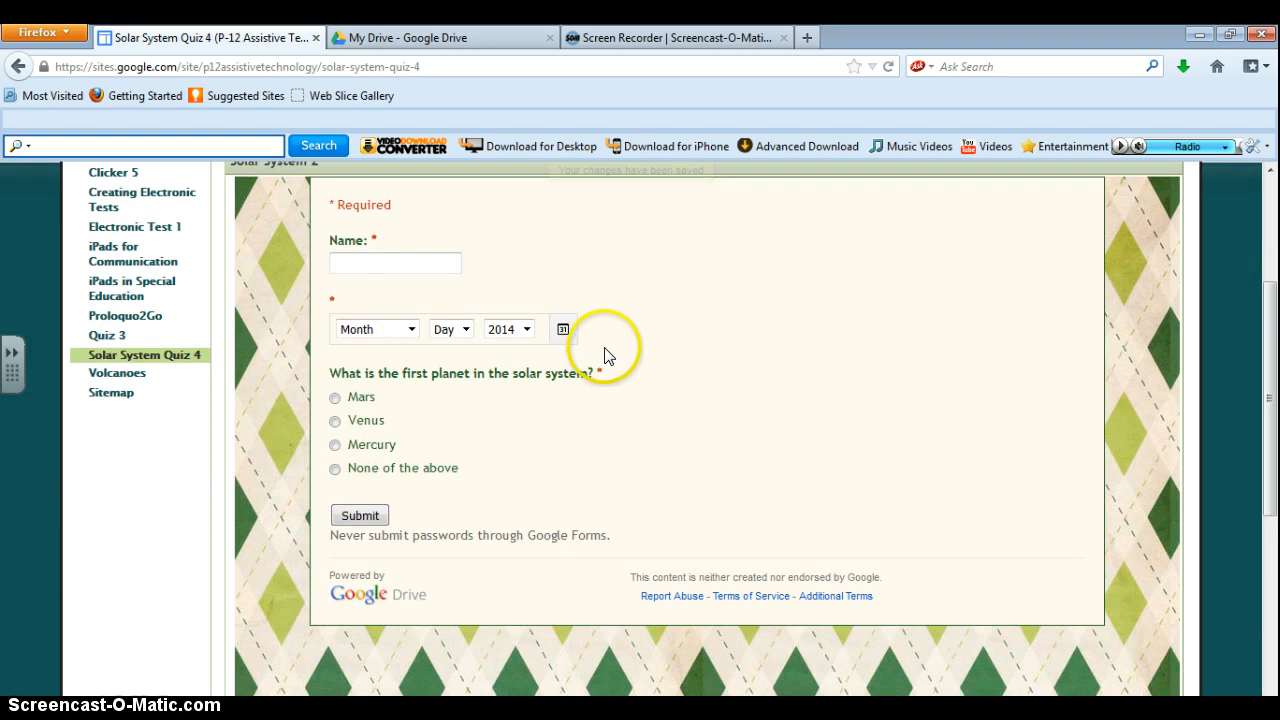
scroll(605, 348, up, 4)
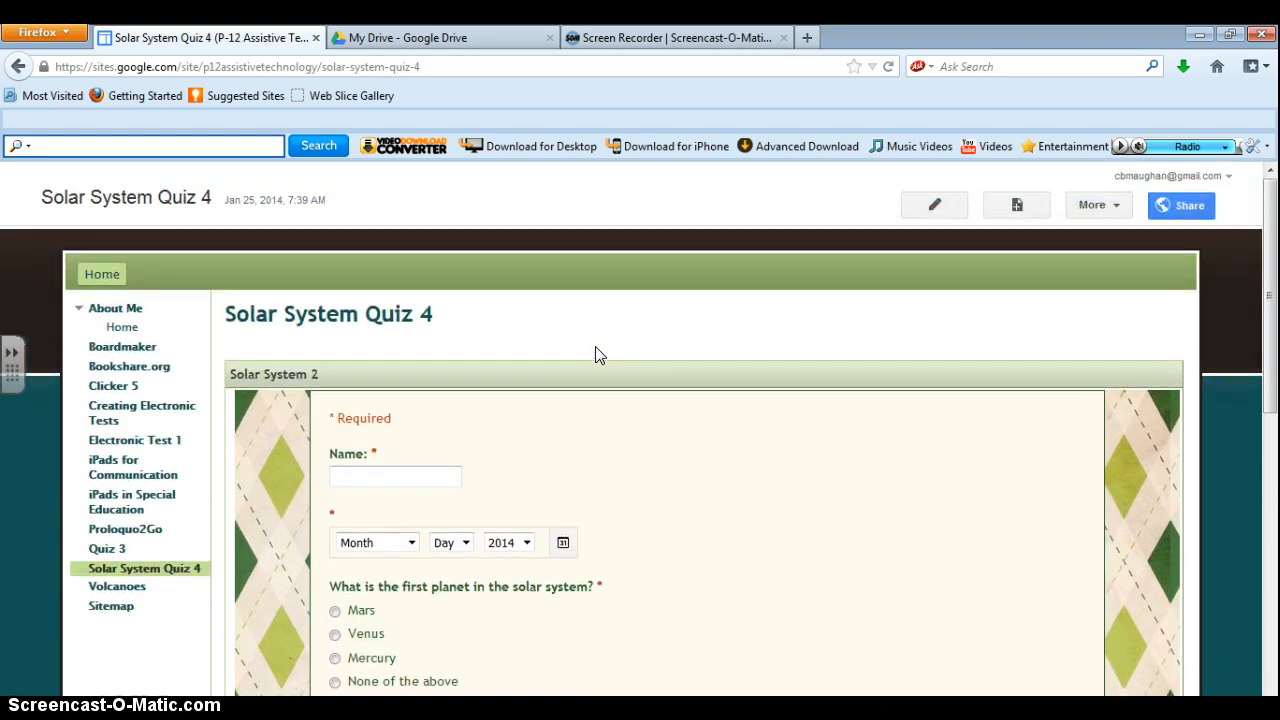
scroll(590, 360, down, 2)
click(583, 366)
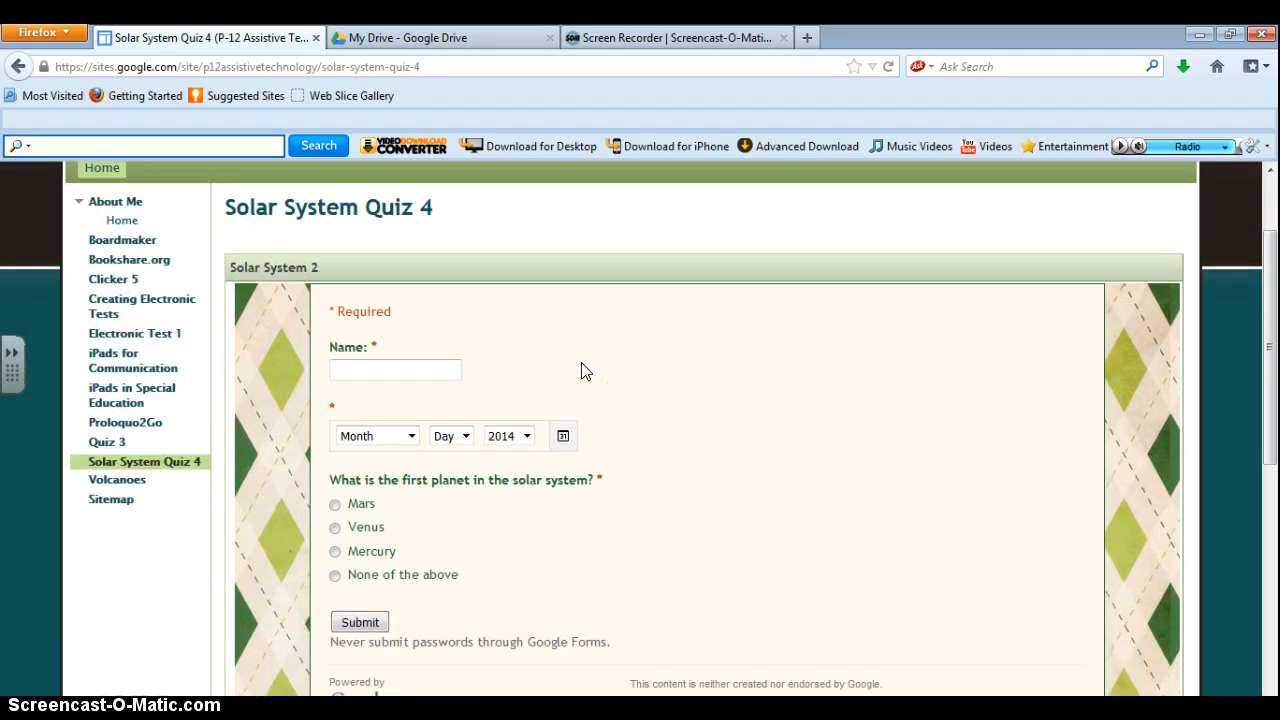
click(396, 369)
text(Christine)
key(BackSpace)
key(BackSpace)
key(BackSpace)
key(BackSpace)
key(BackSpace)
key(BackSpace)
text(istine)
Submit the quiz with the date January 25, 2014 and Mercury as the first-planet answer
click(408, 436)
click(403, 467)
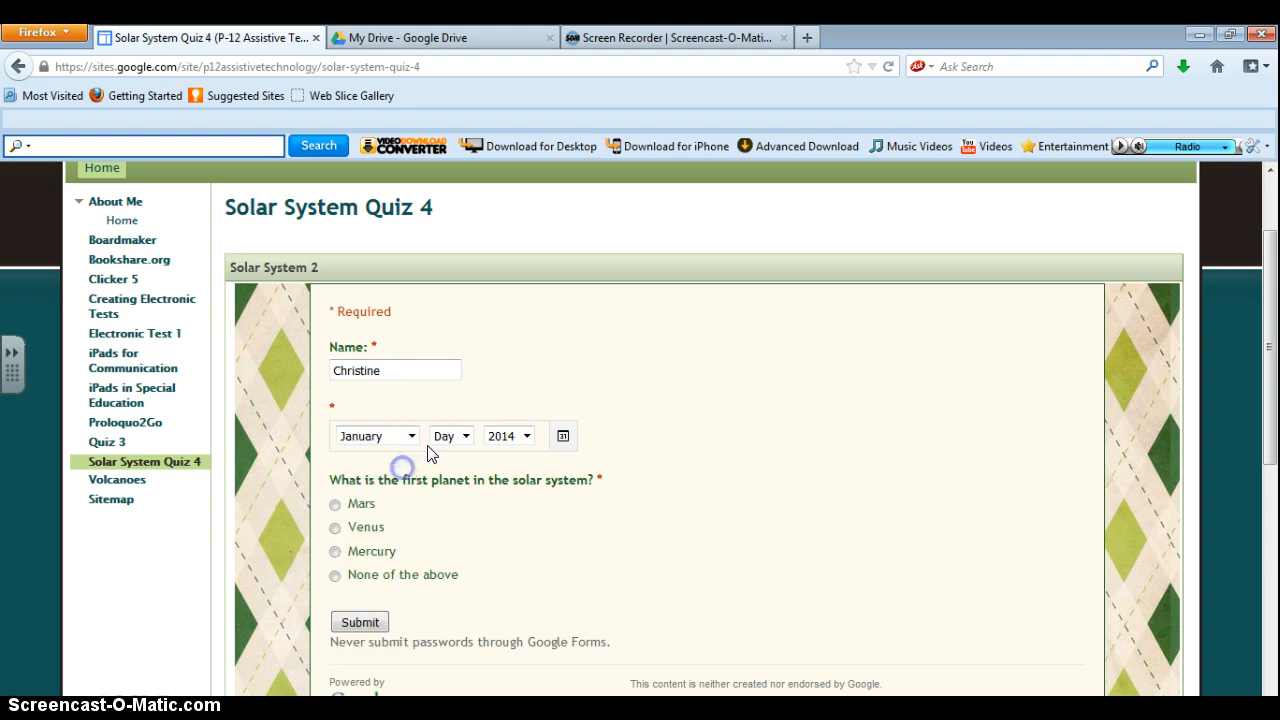
click(444, 436)
drag(469, 517, 457, 610)
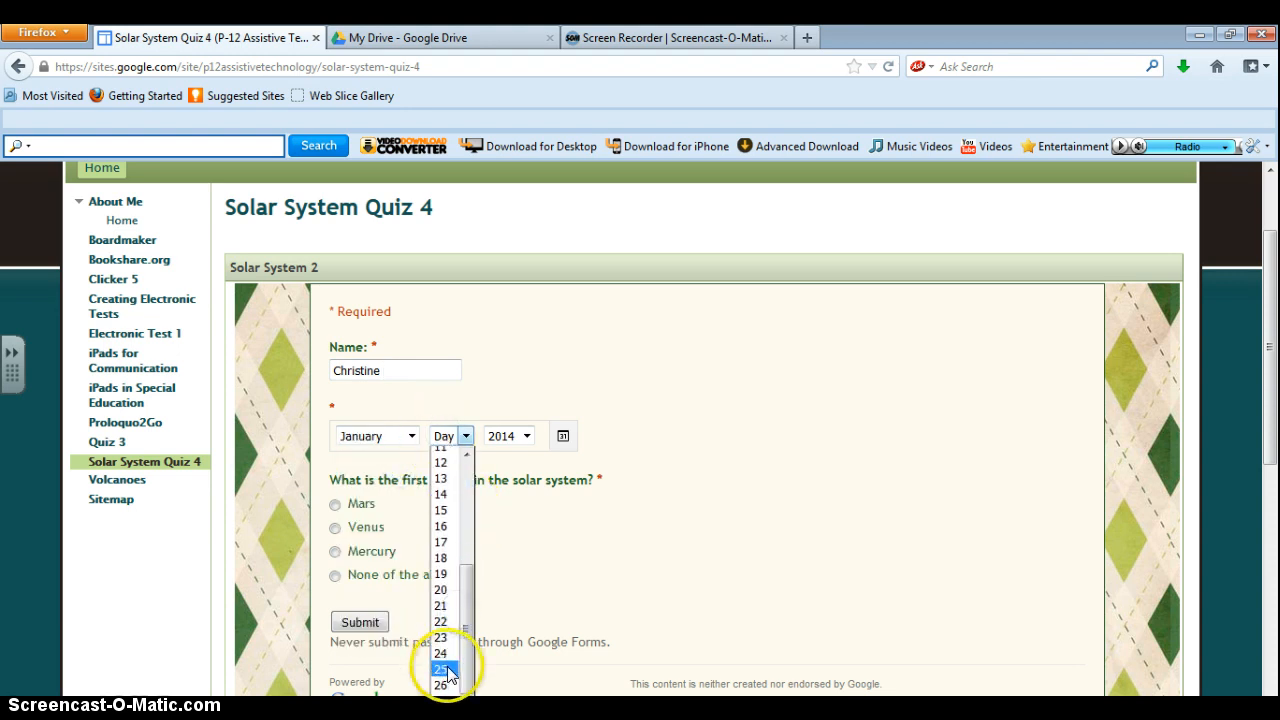
click(441, 668)
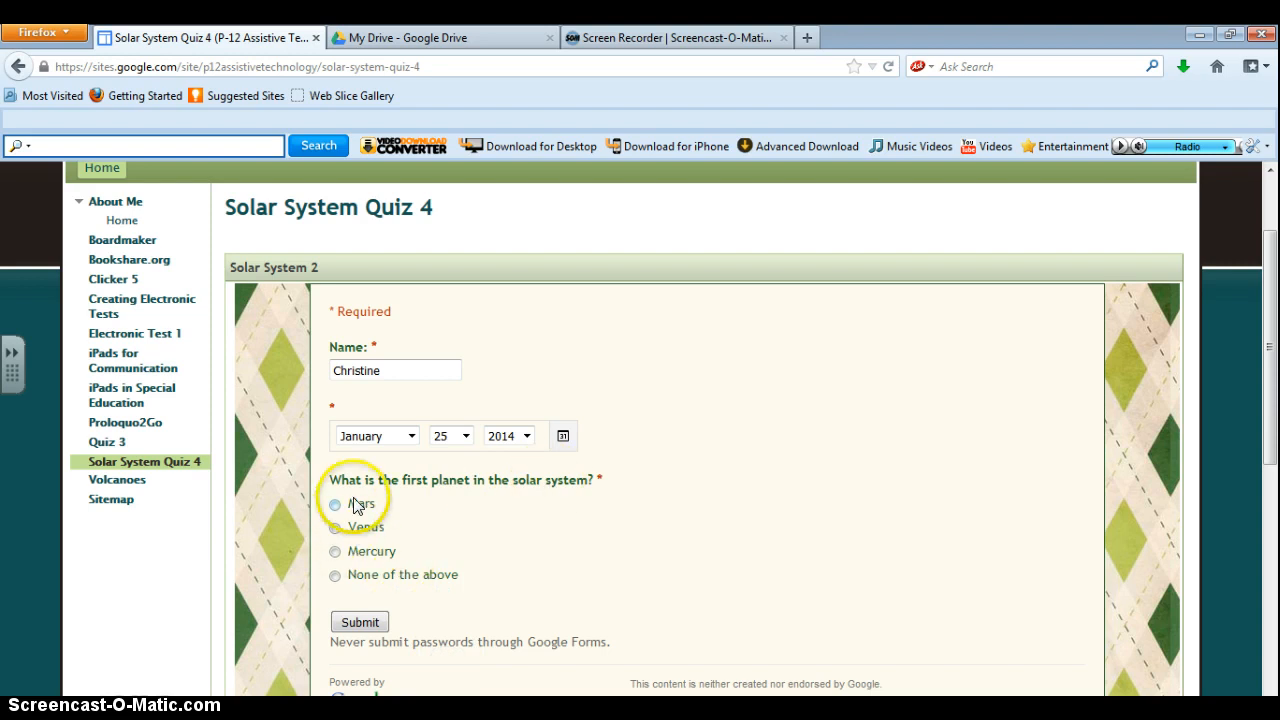
click(335, 551)
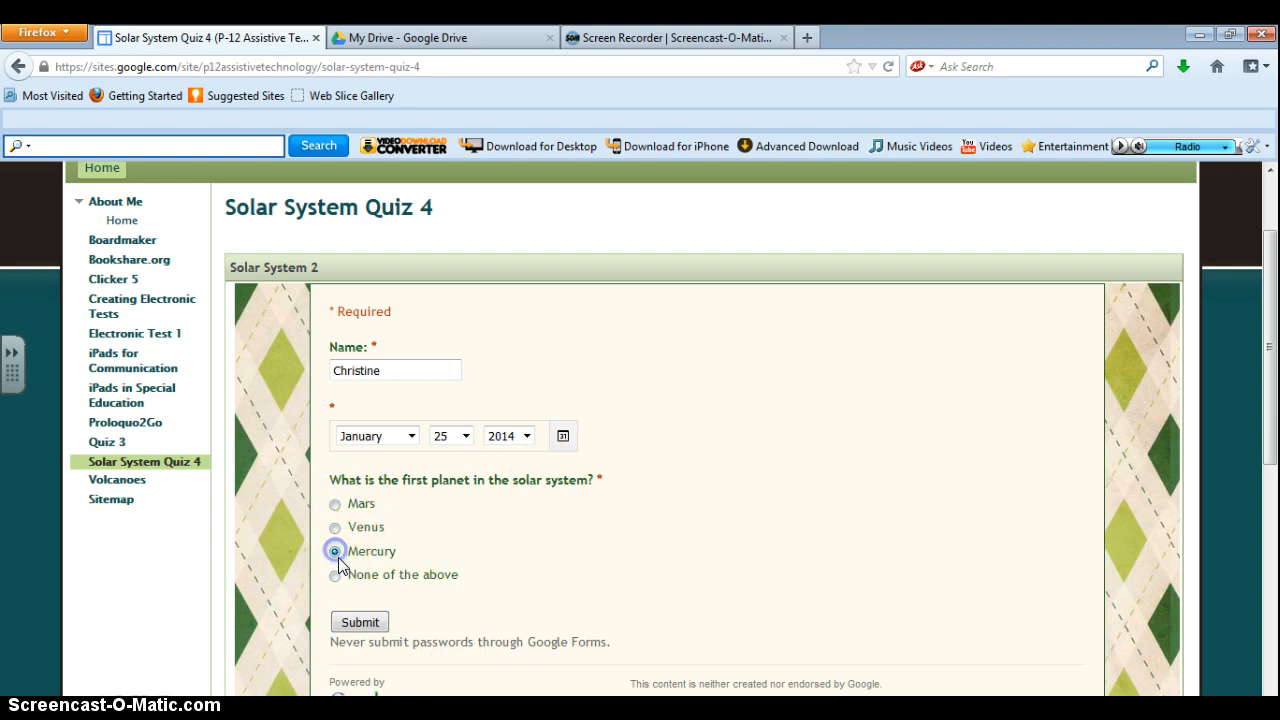
click(360, 623)
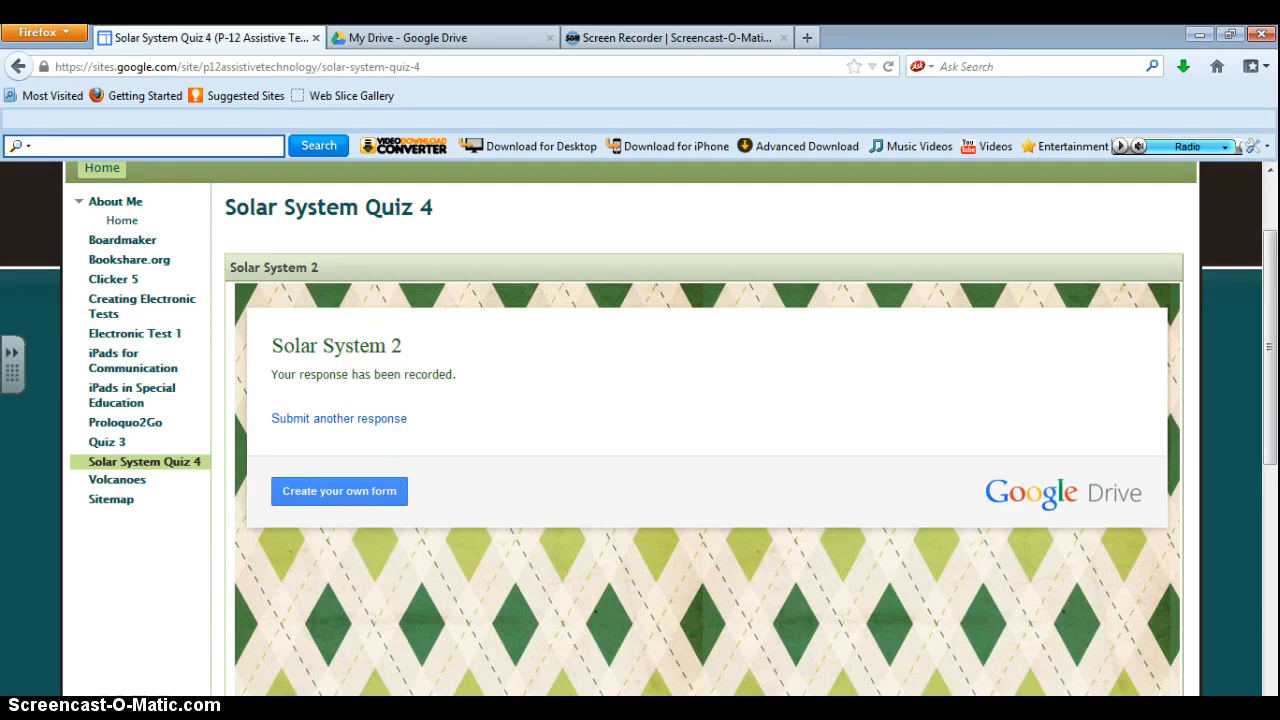
Switch to Google Drive and open the "Solar System 2 (Responses)" spreadsheet to check the submitted answers
click(418, 40)
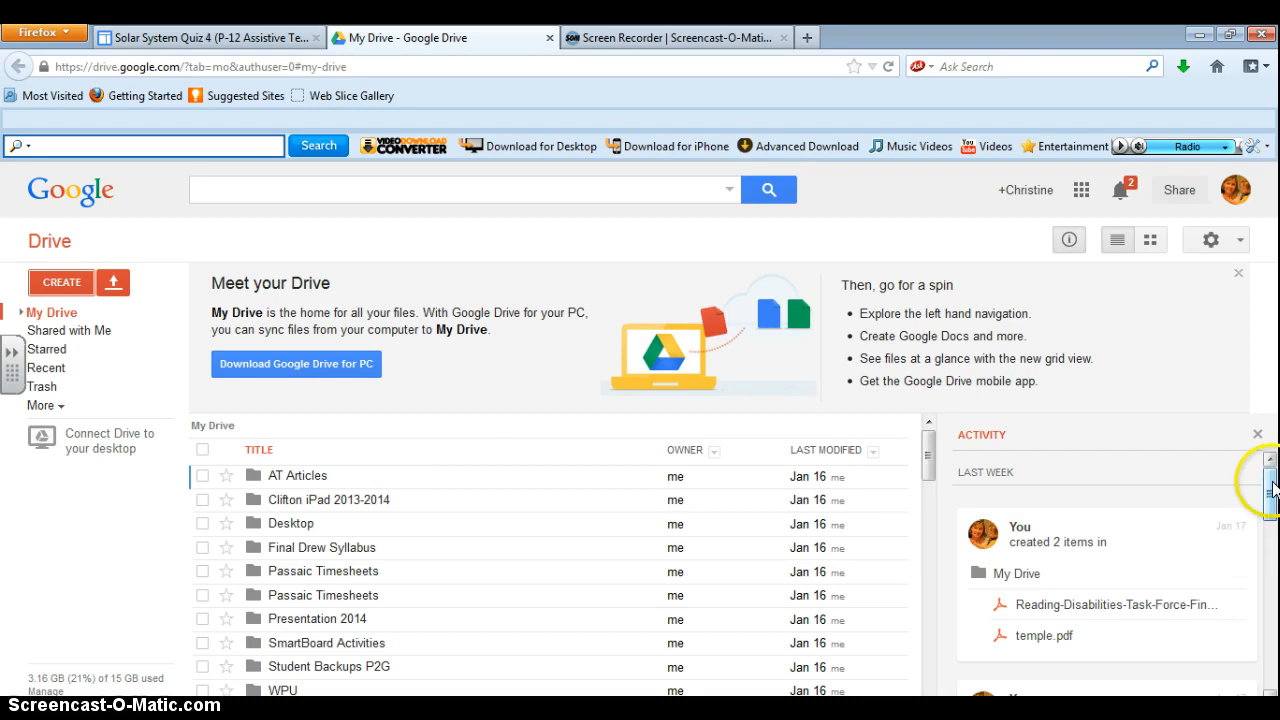
scroll(1273, 488, down, 2)
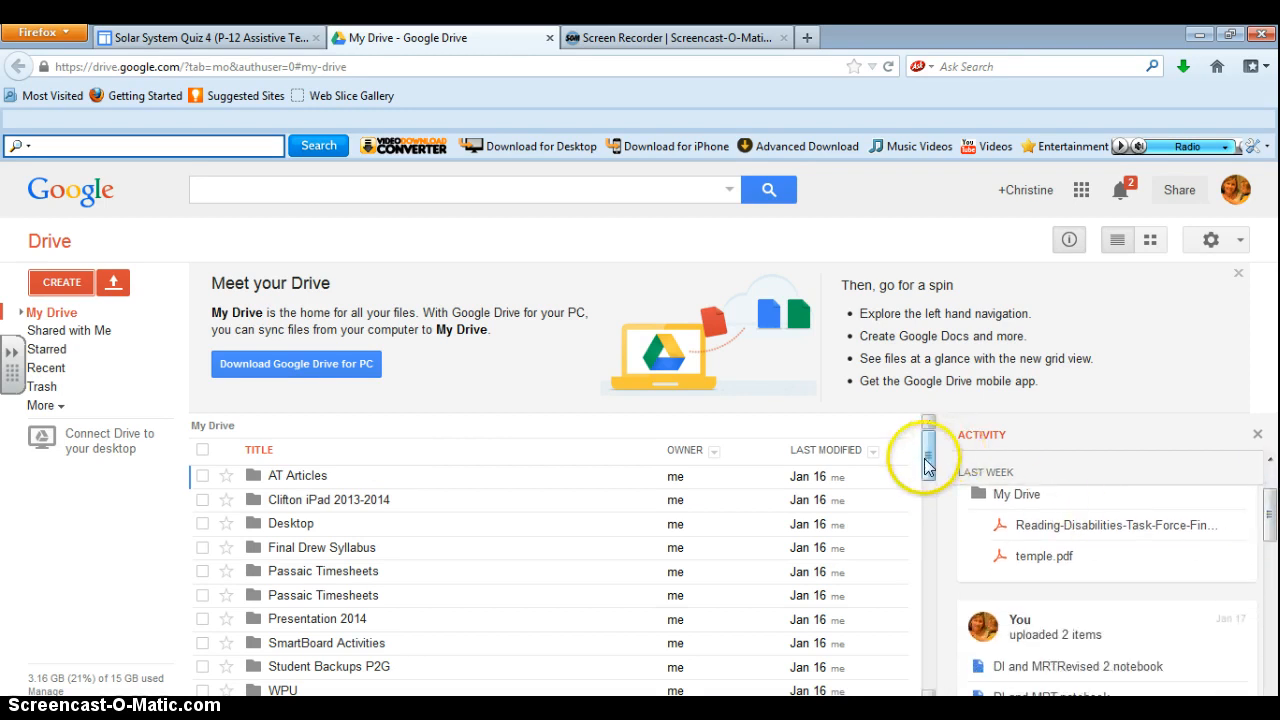
drag(928, 465, 932, 690)
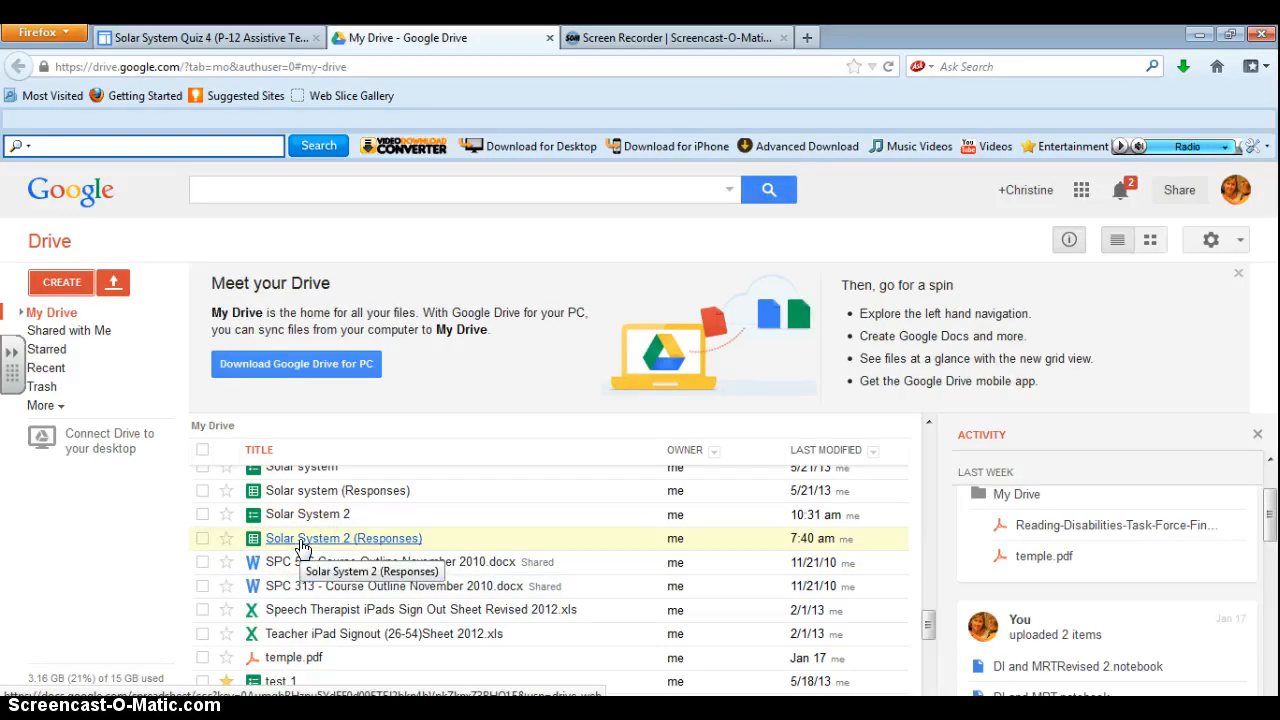
click(337, 547)
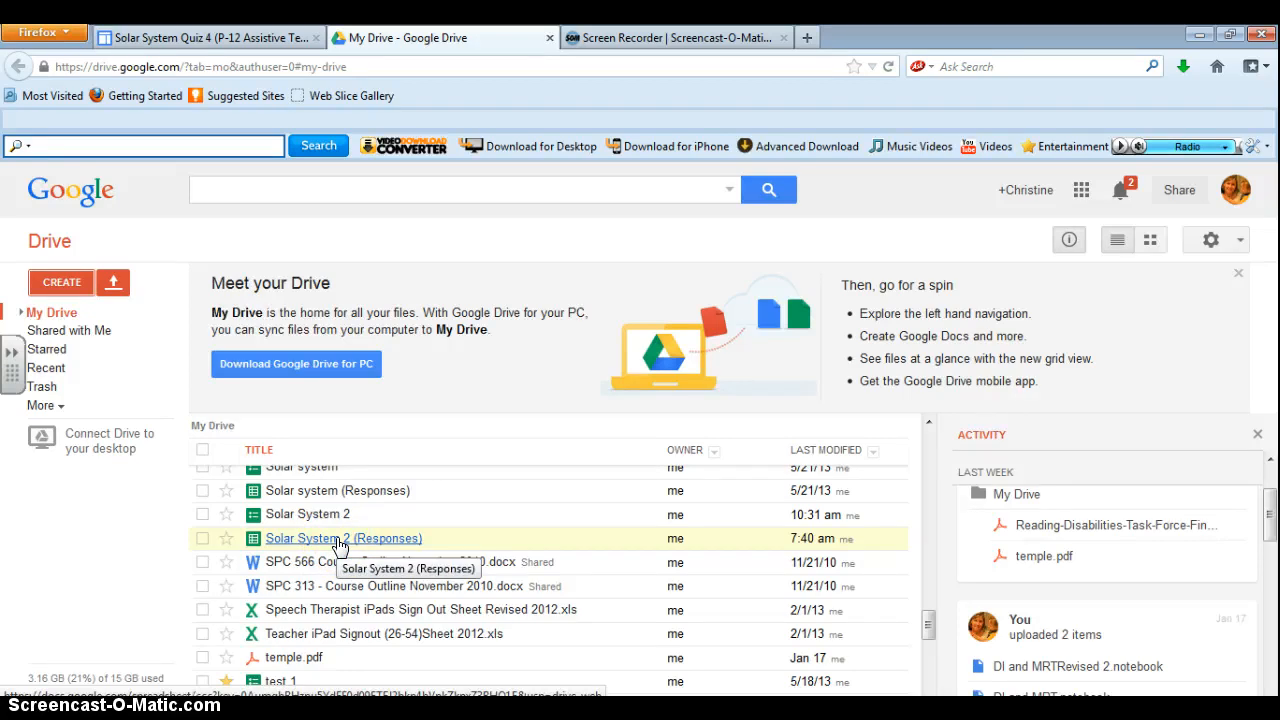
click(340, 545)
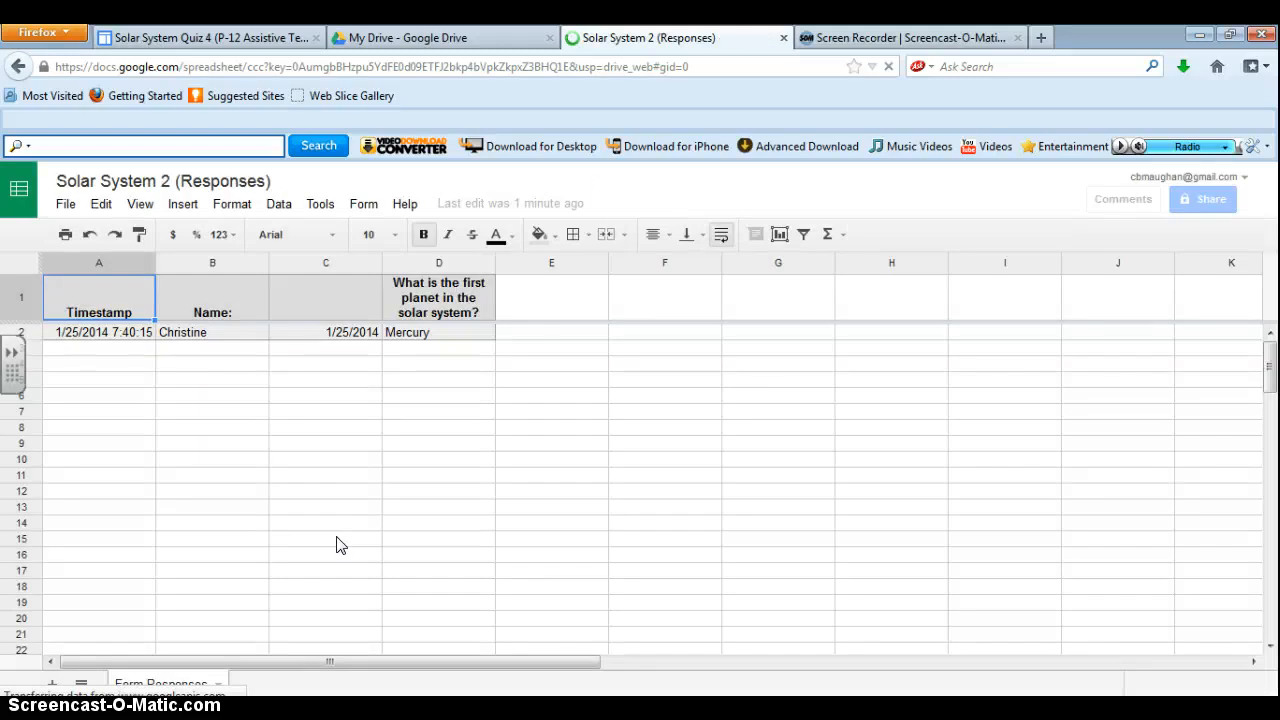
click(335, 432)
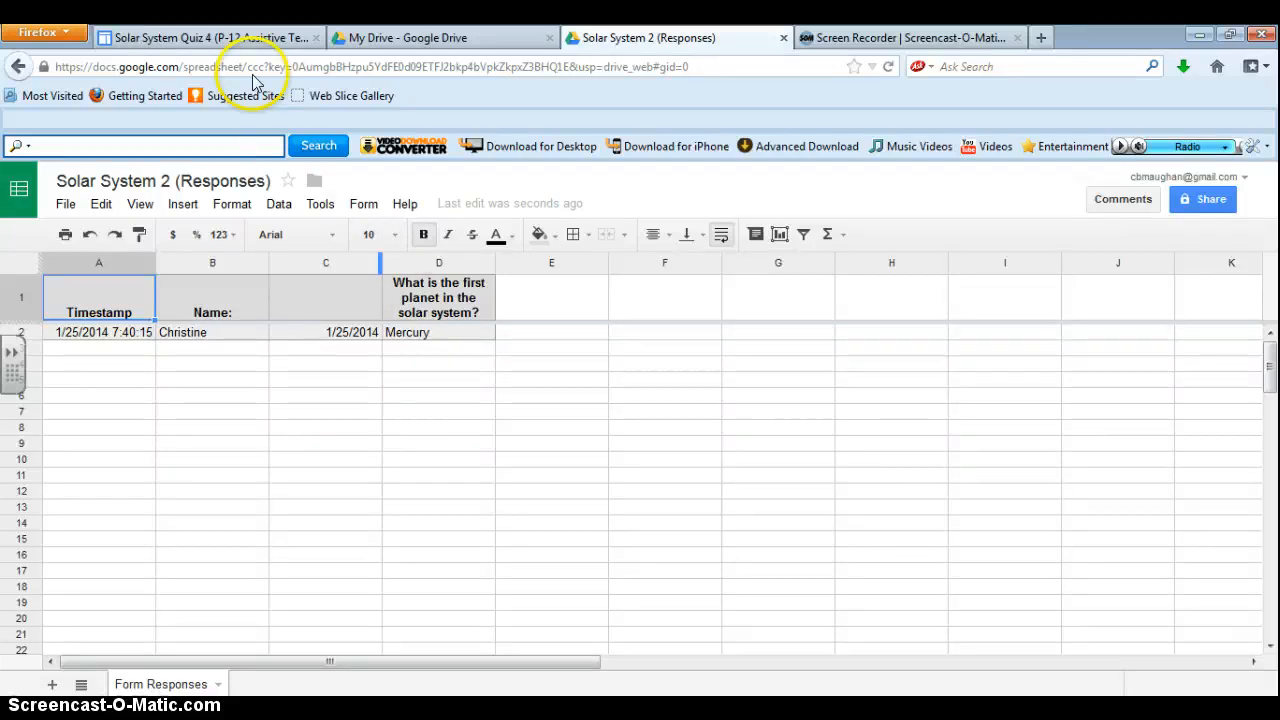
Return to the Google Sites site and view the Creating Electronic Tests page with its assessment steps
click(211, 39)
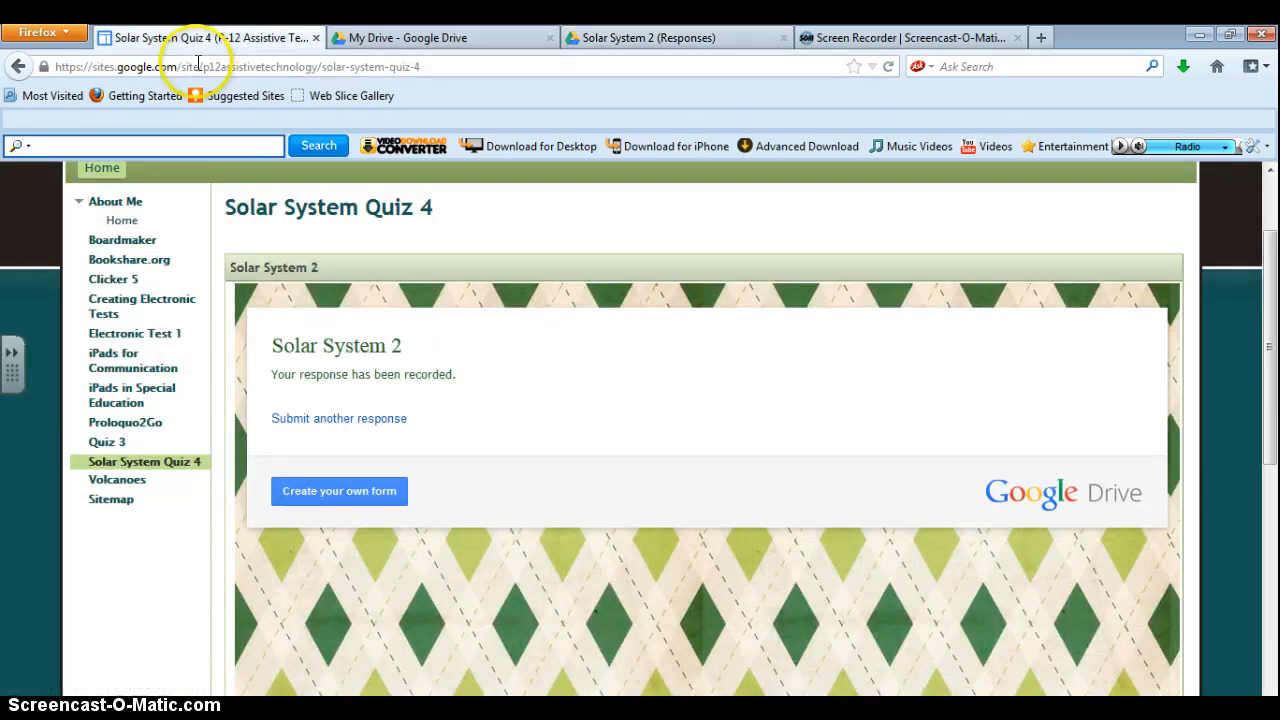
click(130, 313)
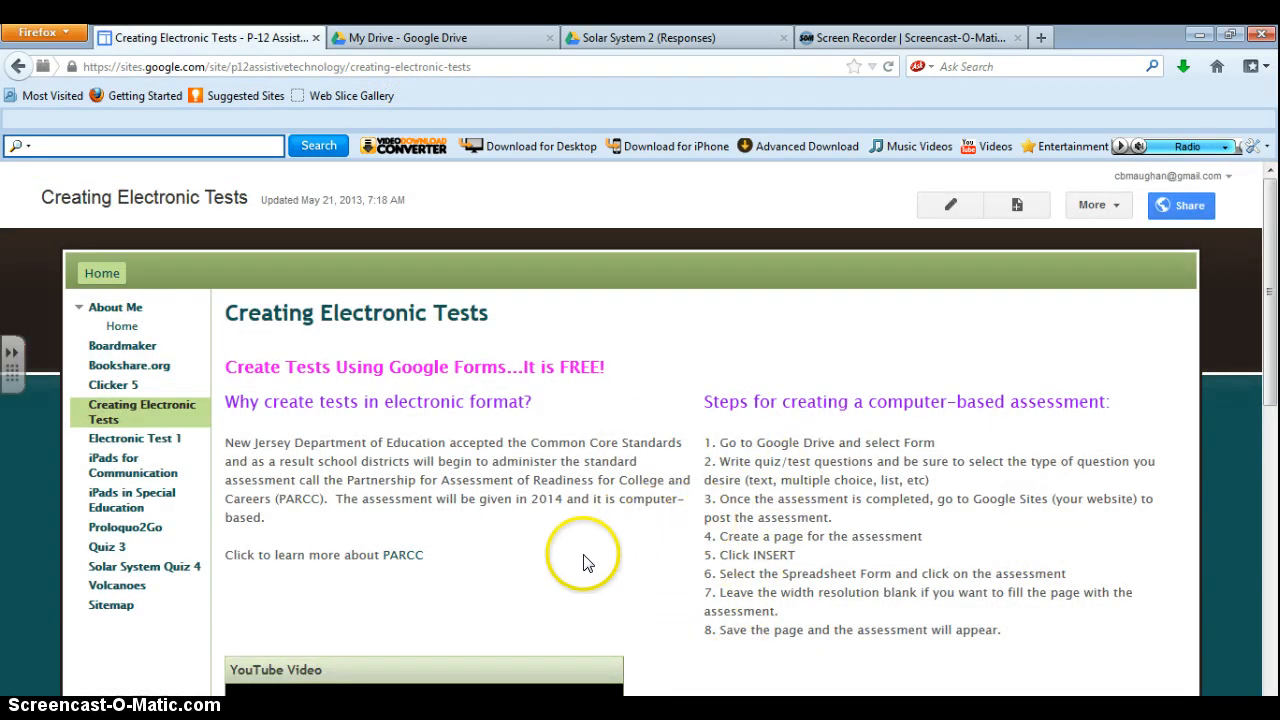
scroll(575, 550, down, 2)
scroll(567, 543, up, 2)
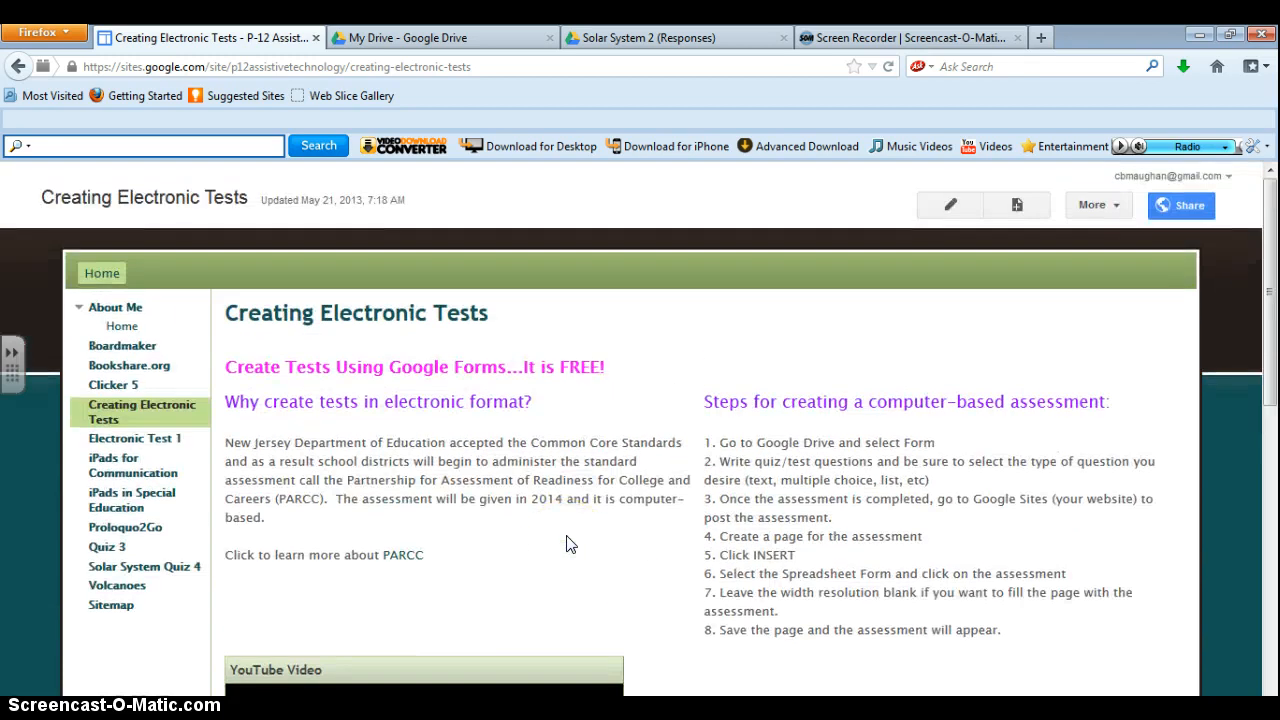